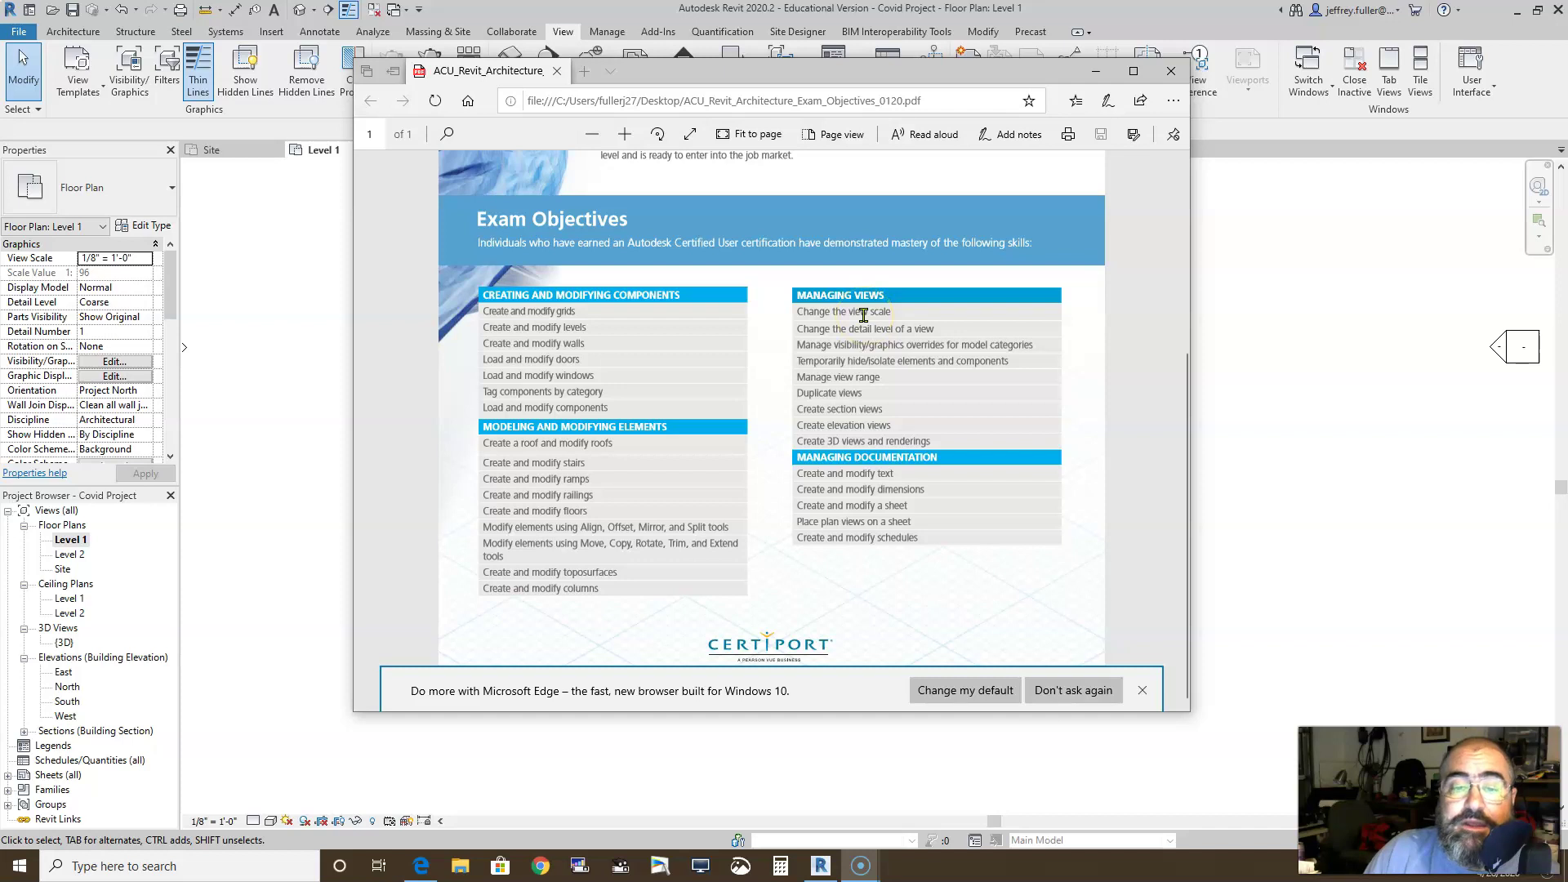
# Step: Put the exam objectives PDF away and set the Level 1 floor plan's view scale to 1/4" = 1'-0" in Revit
pyautogui.click(867, 344)
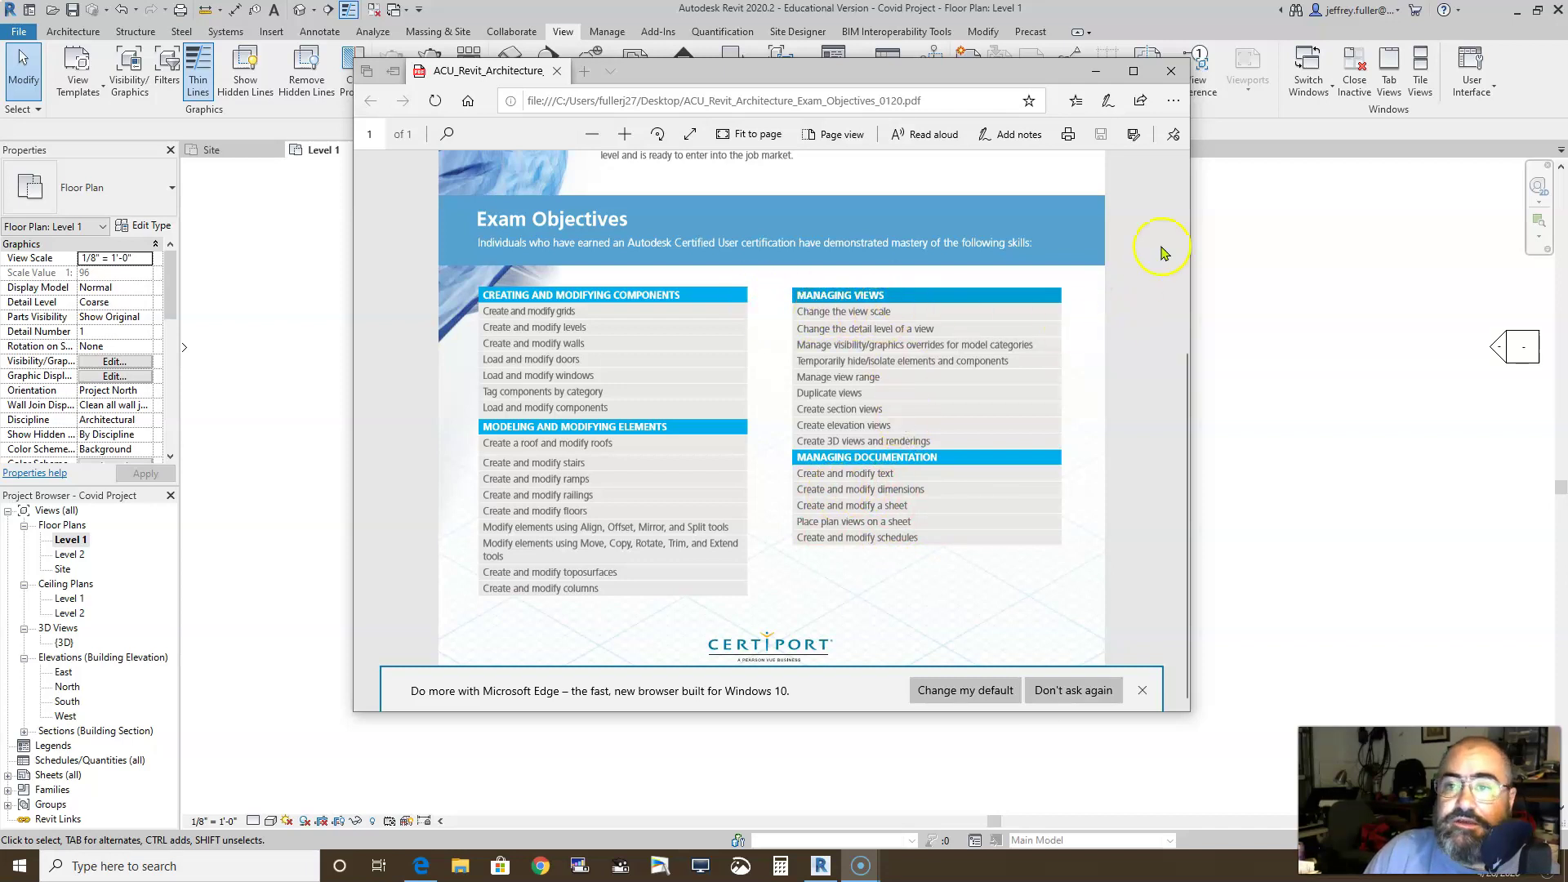
pyautogui.click(1095, 71)
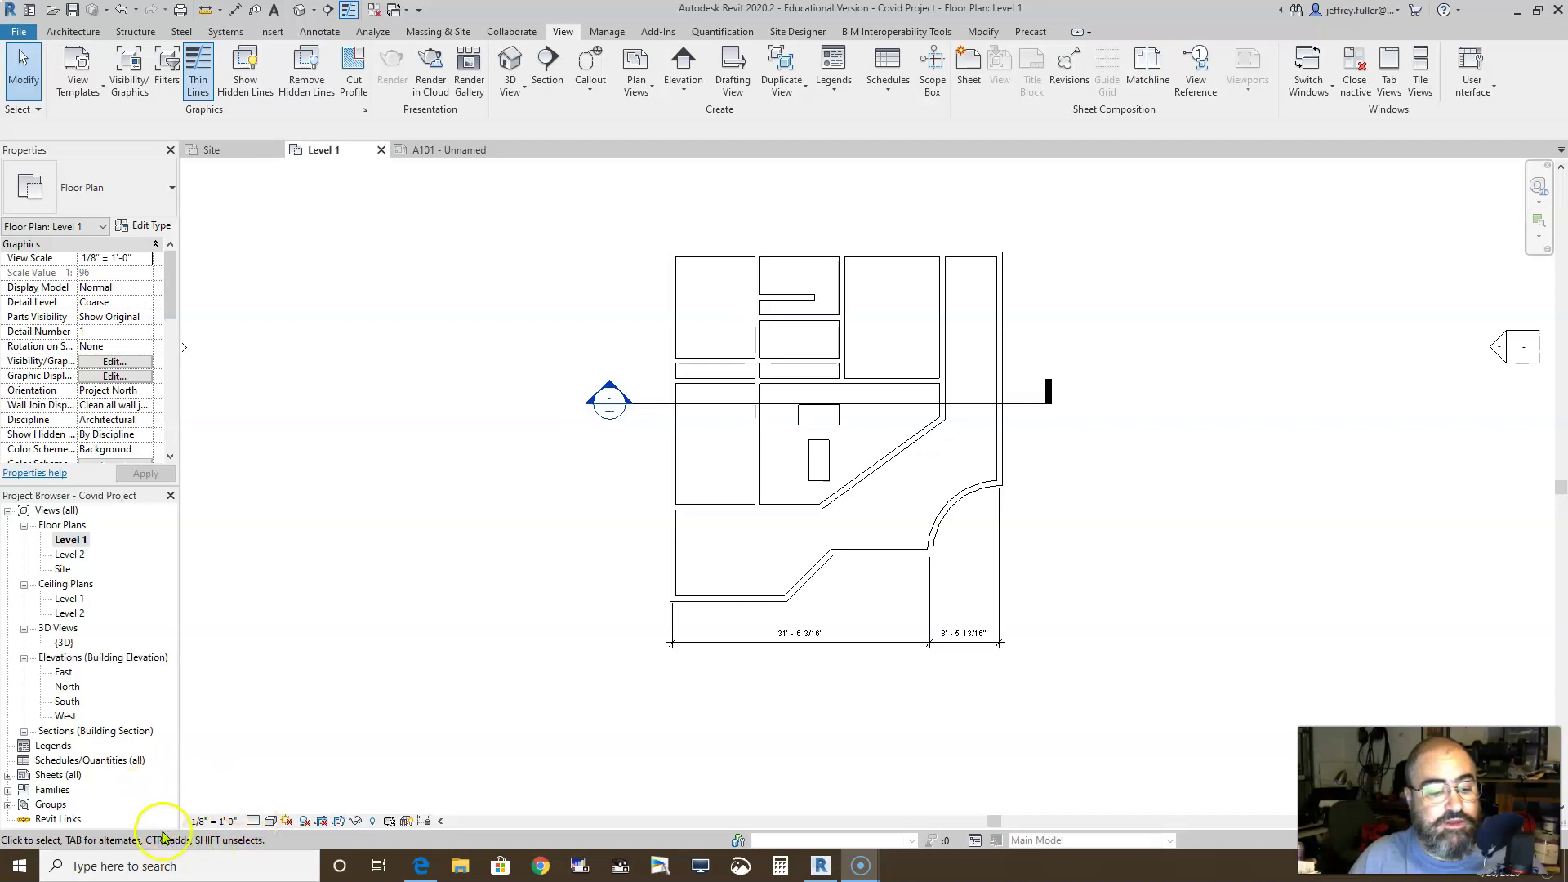
pyautogui.click(214, 821)
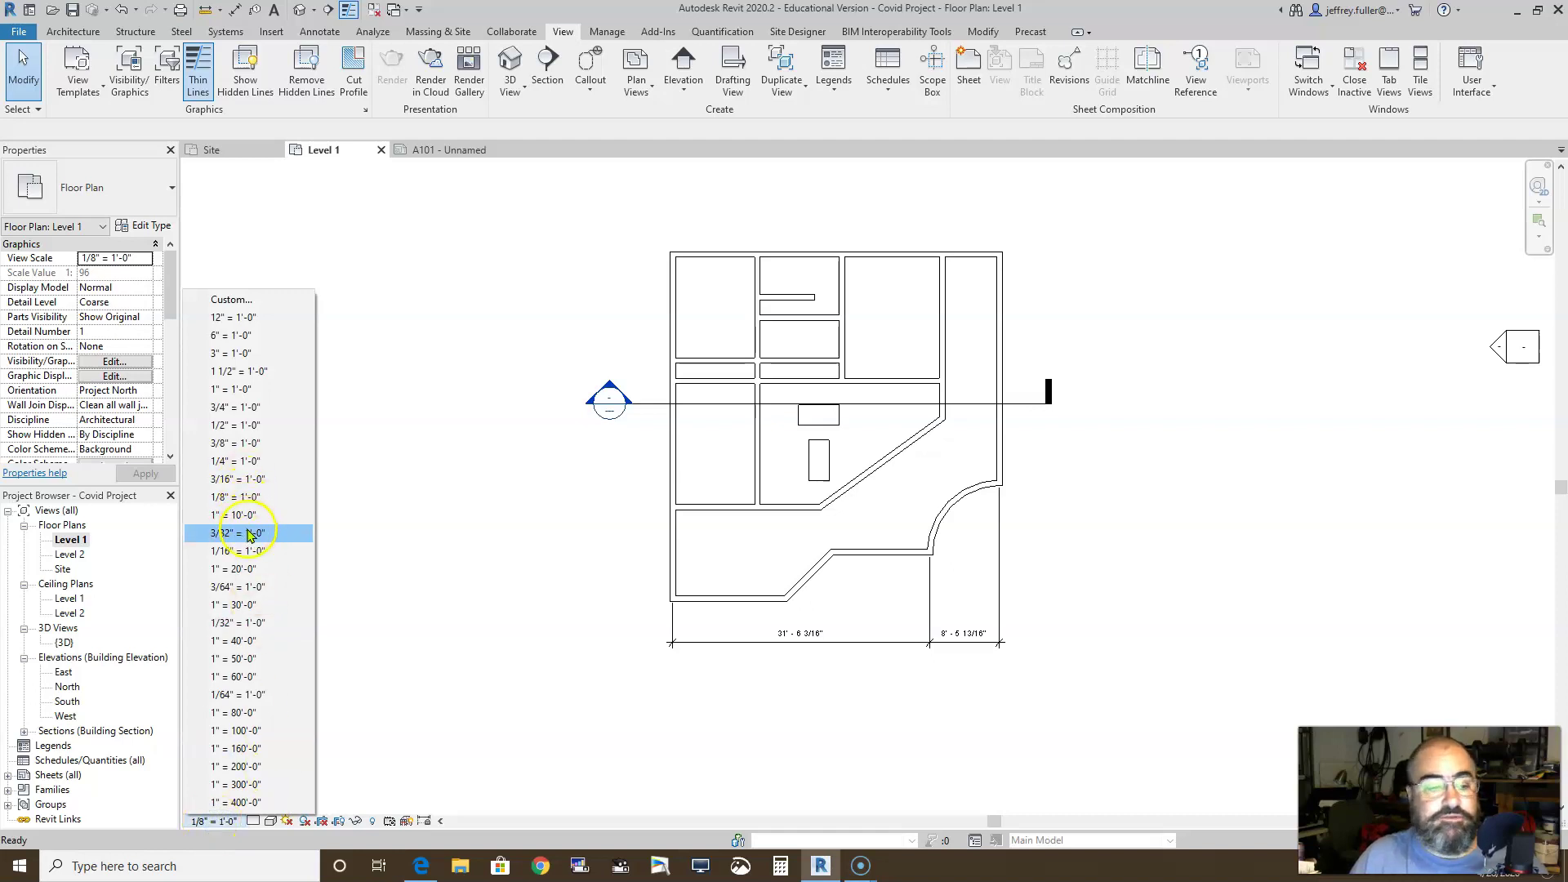
pyautogui.click(380, 745)
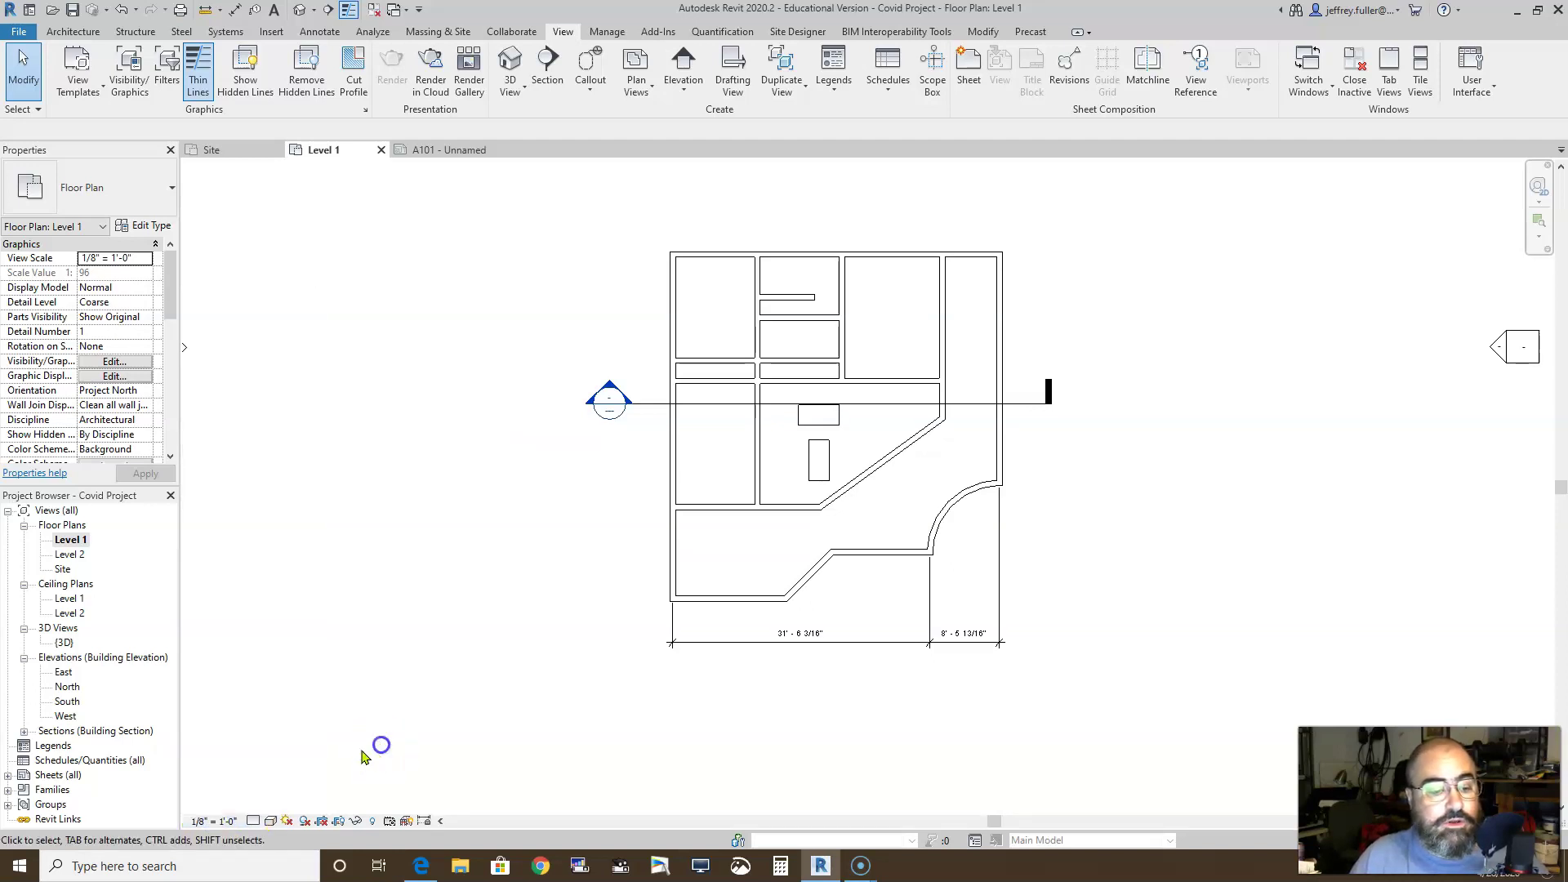
pyautogui.click(214, 823)
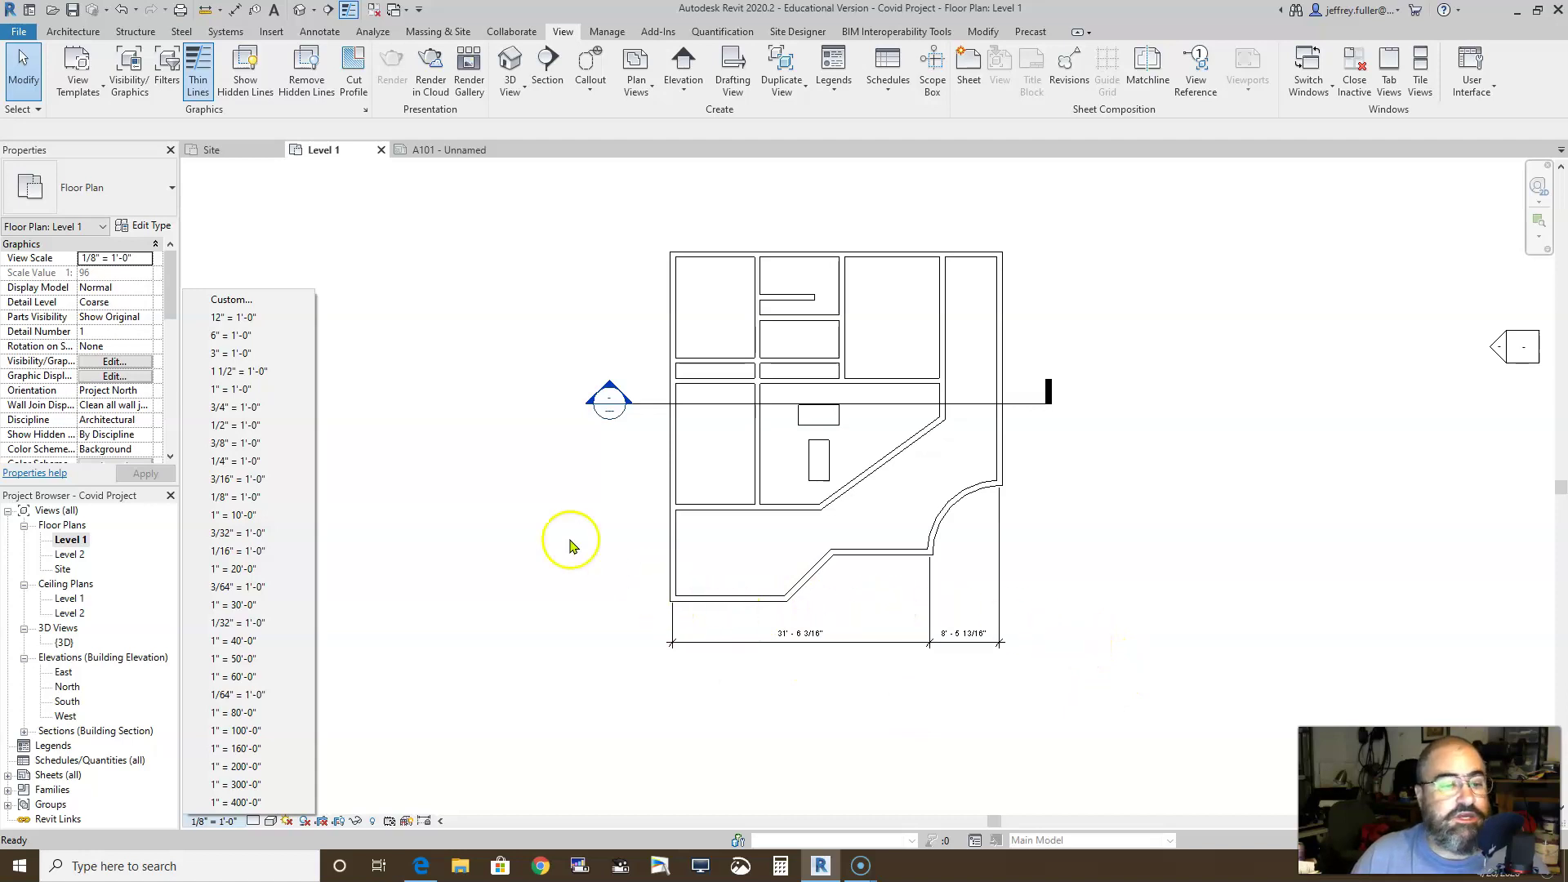
pyautogui.click(243, 463)
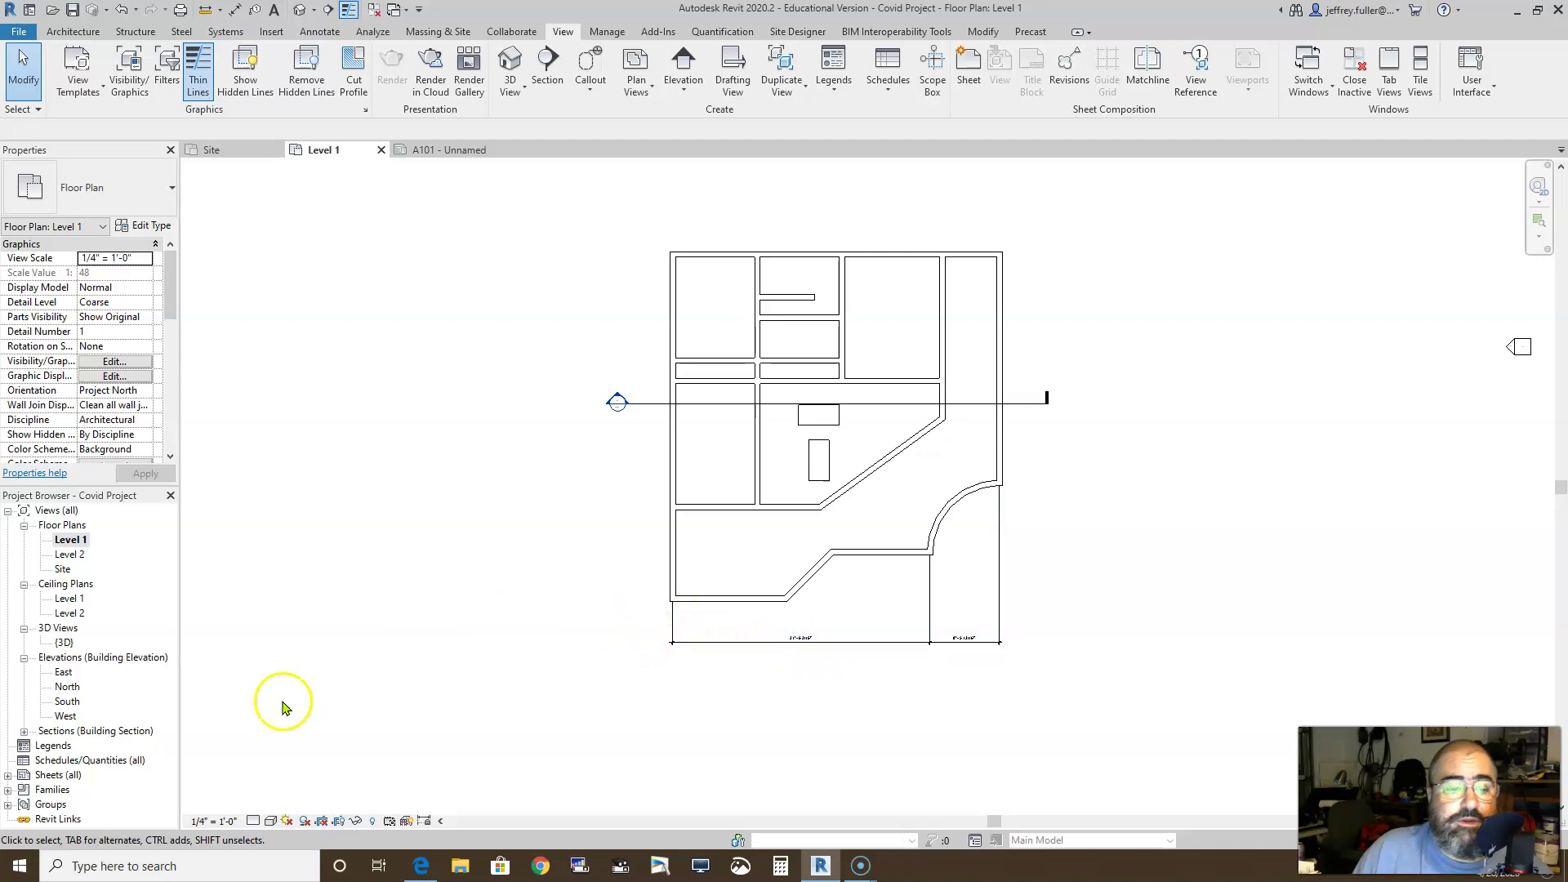
# Step: Compare the dimension text by setting the Level 1 view scale to 1/8" = 1'-0" and returning it to 1/4" = 1'-0"
pyautogui.click(206, 822)
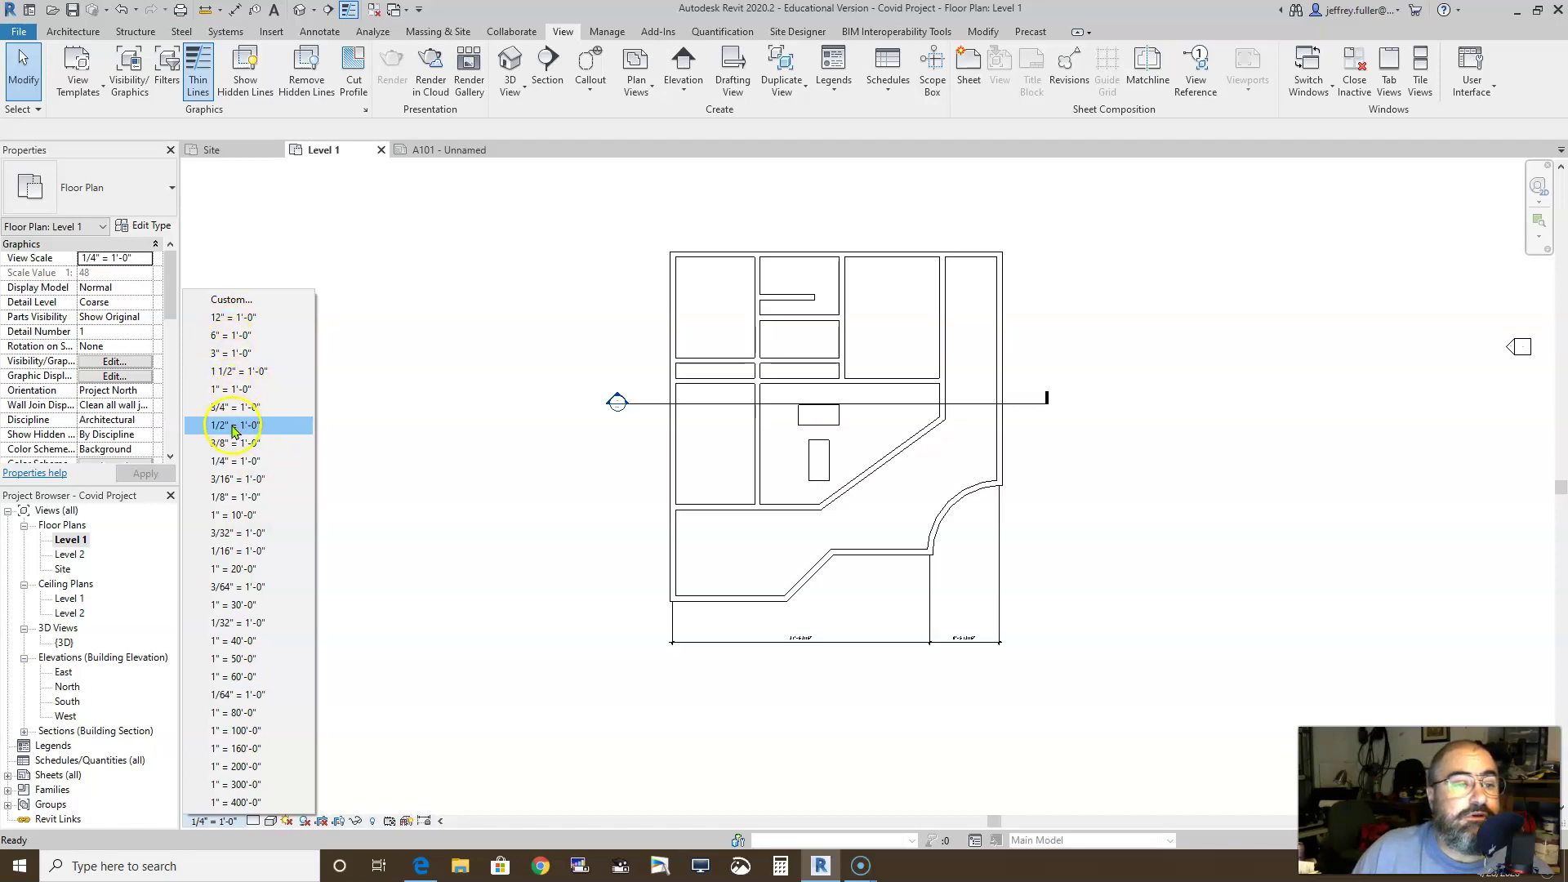
pyautogui.click(236, 498)
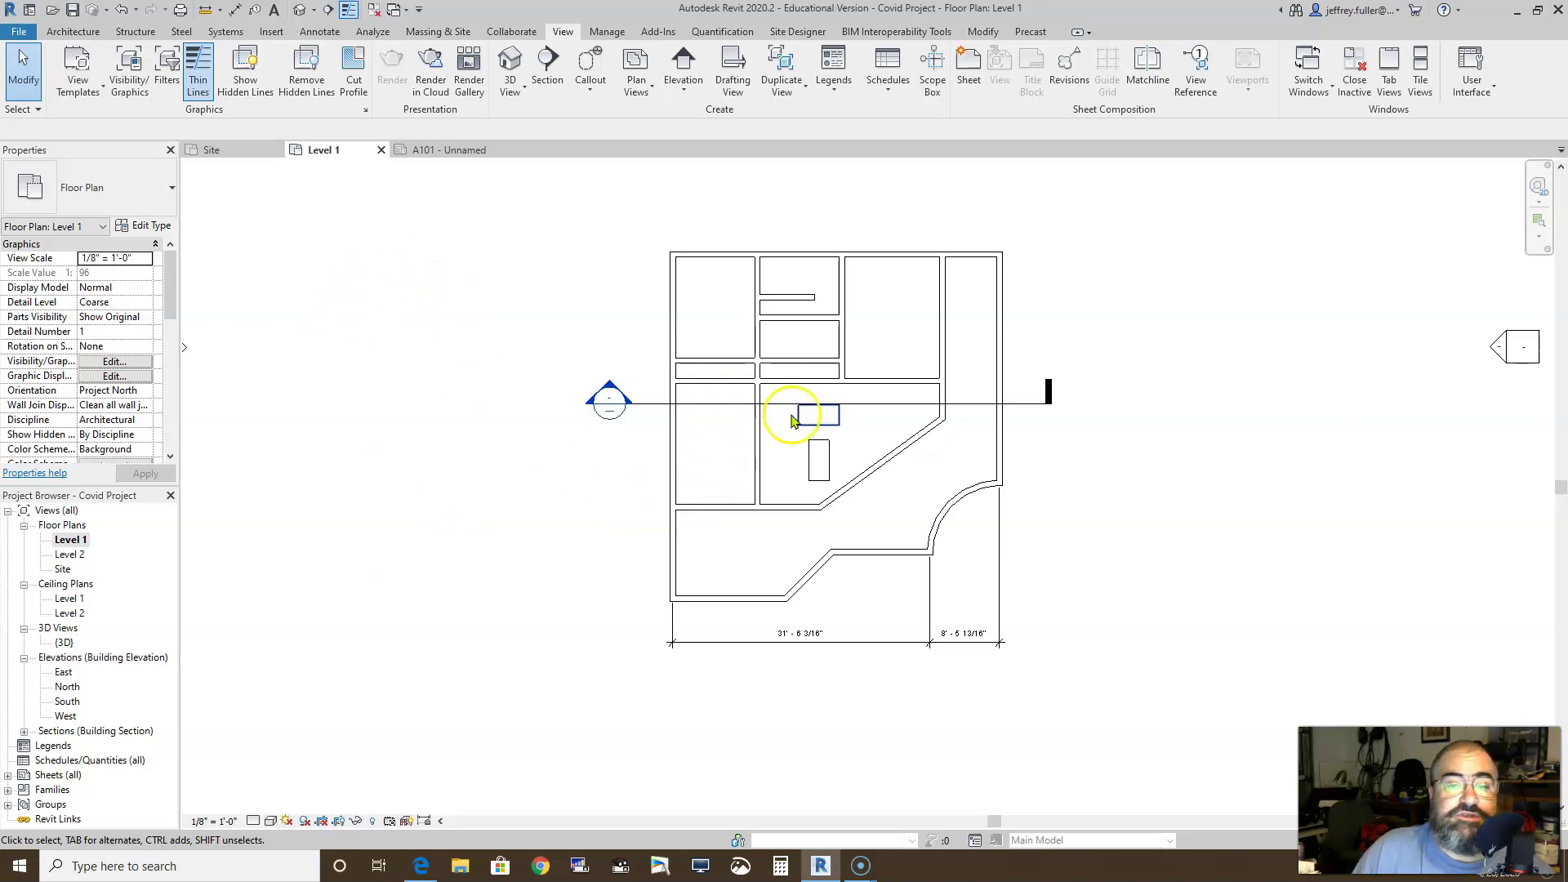
pyautogui.click(800, 636)
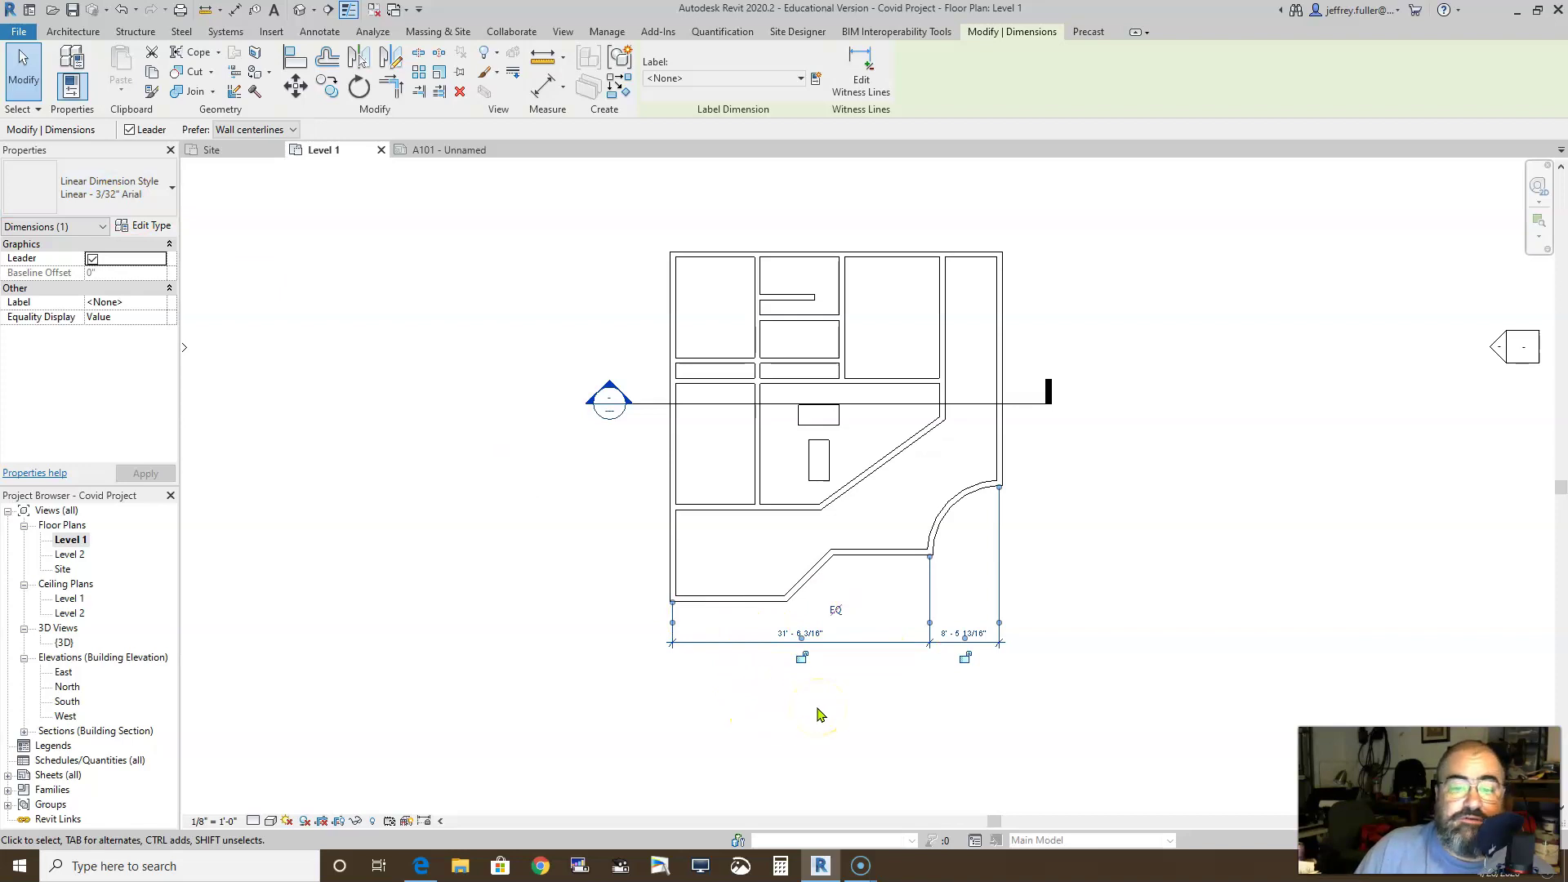
pyautogui.click(214, 821)
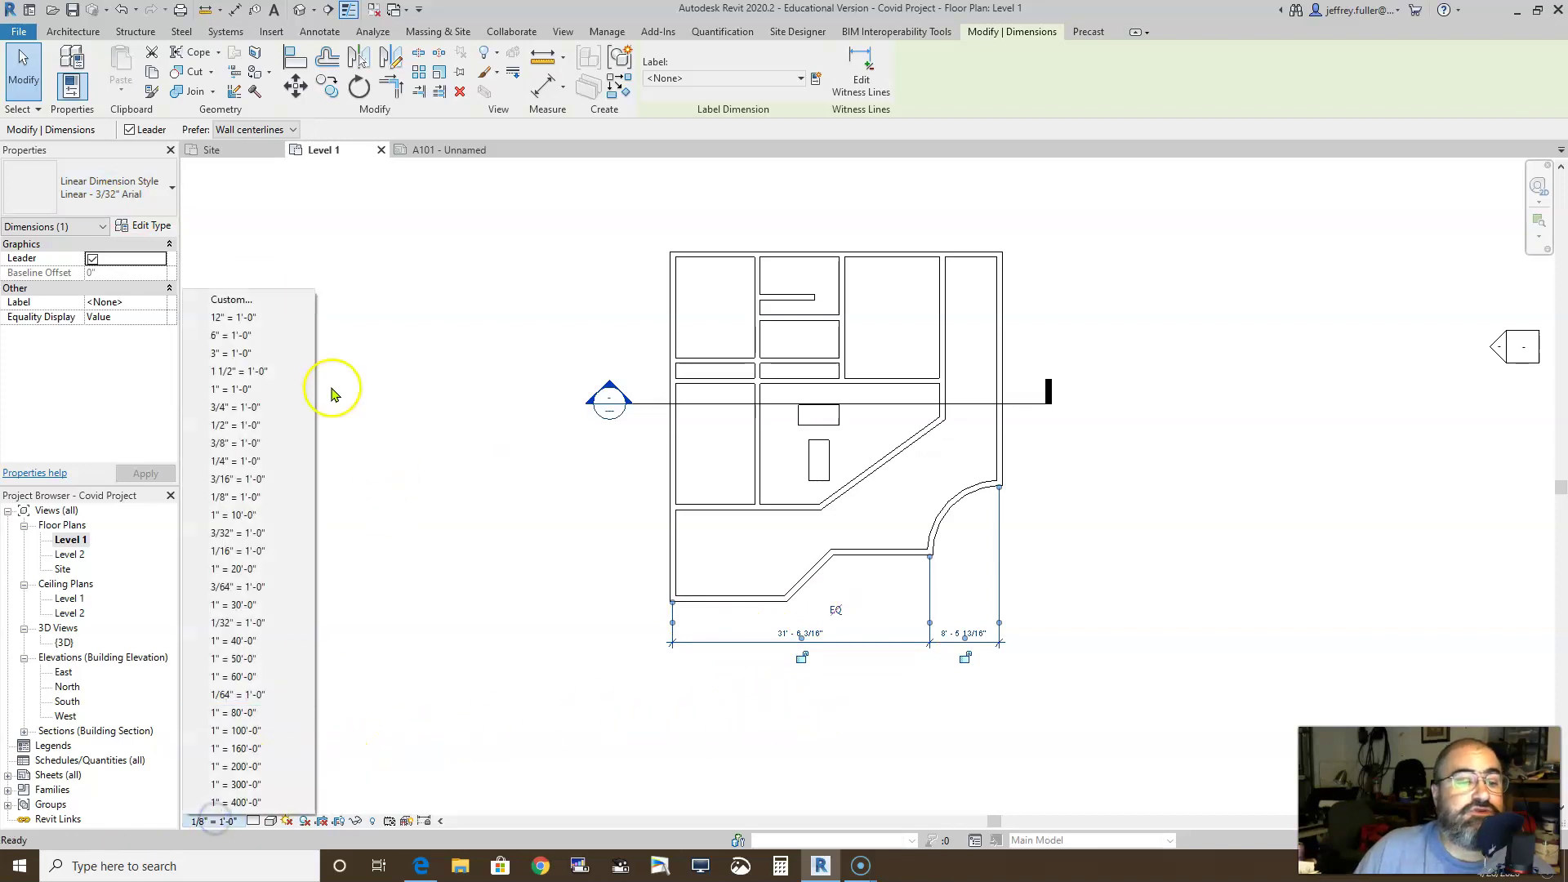
pyautogui.click(240, 461)
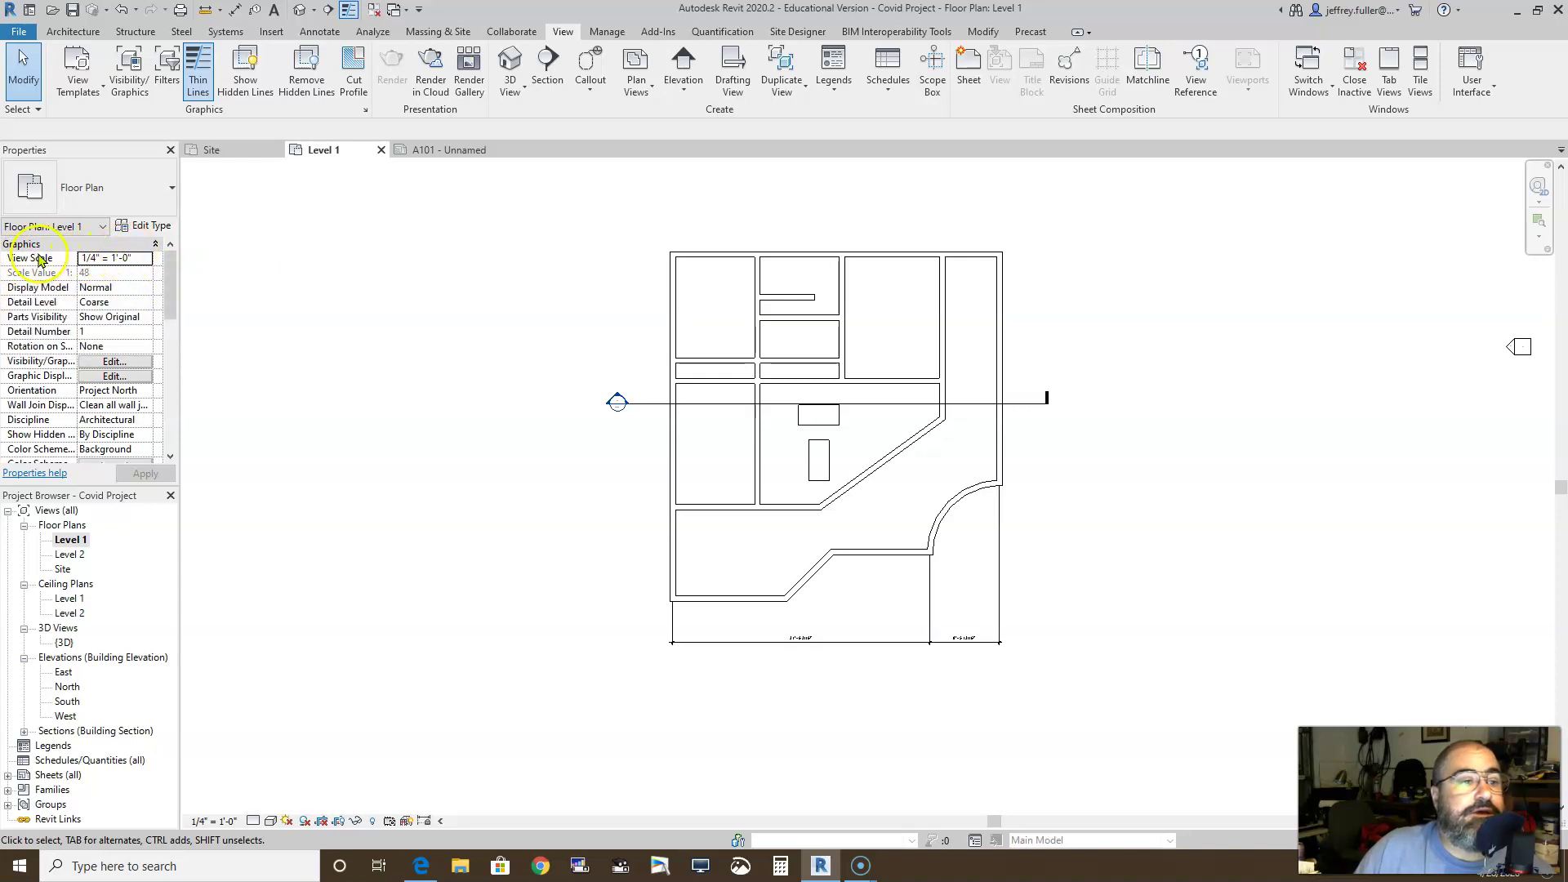
# Step: Review the available view scales for the Level 1 plan, including the Custom option, without choosing another one
pyautogui.click(144, 258)
pyautogui.scroll(-4, 122, 310)
pyautogui.scroll(5, 122, 312)
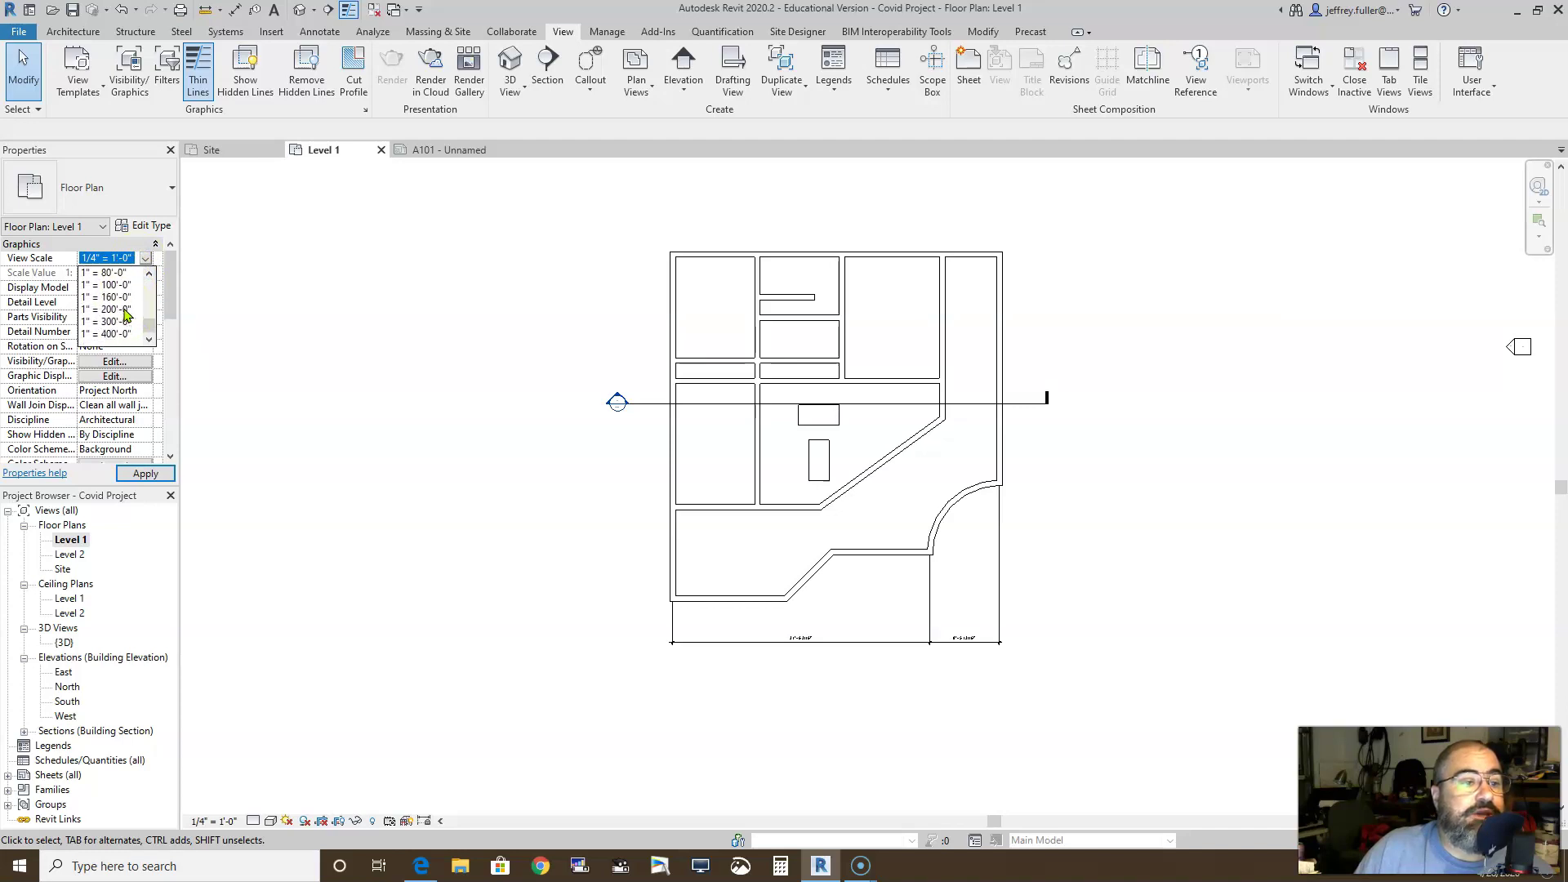
pyautogui.scroll(1, 116, 309)
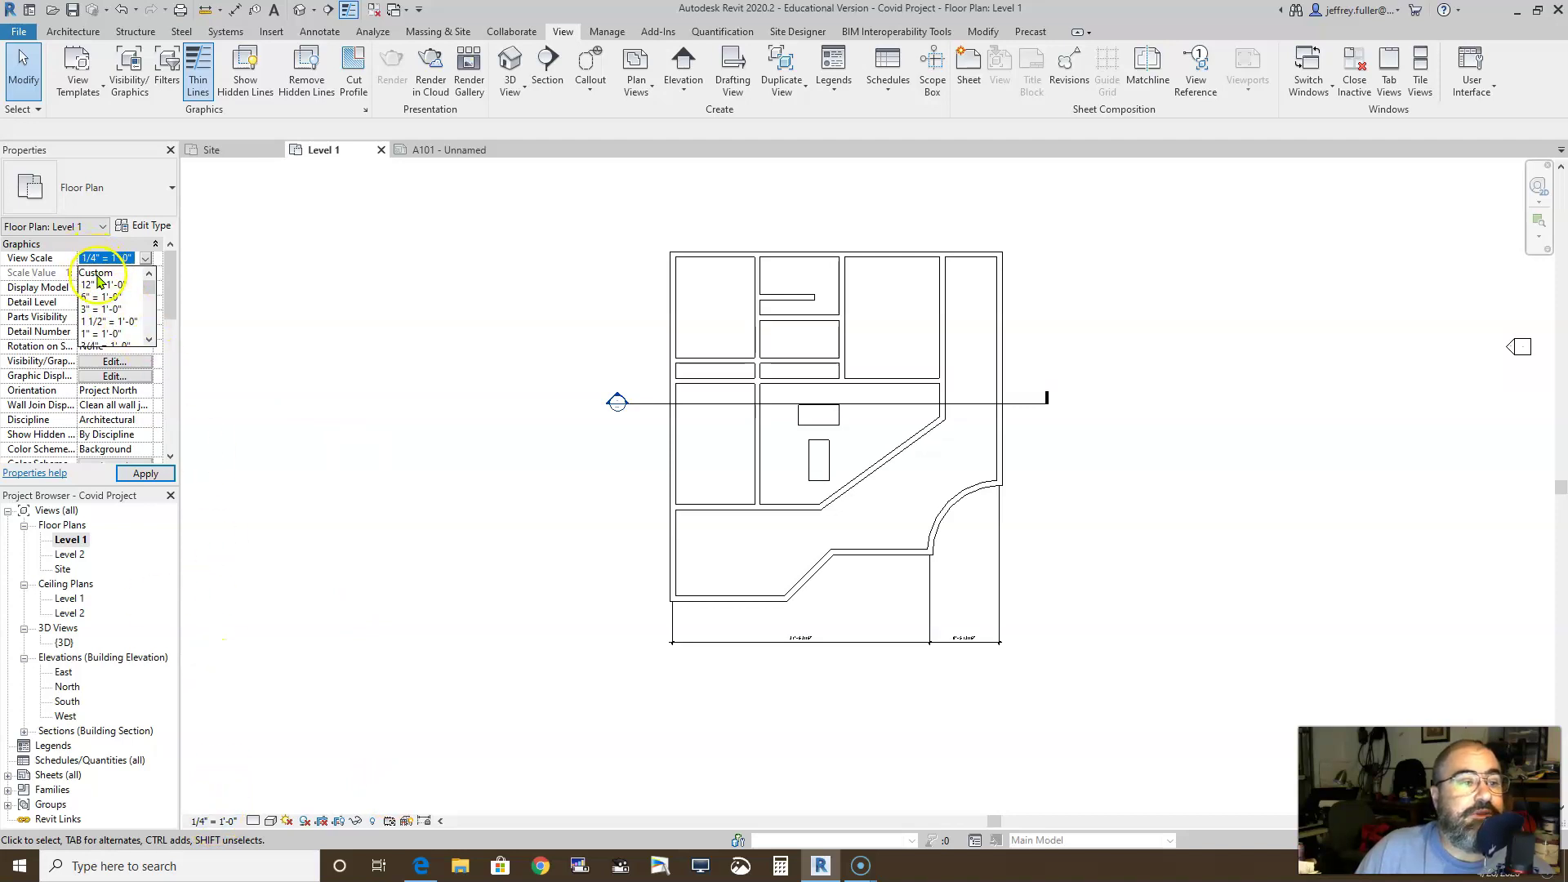
pyautogui.click(221, 820)
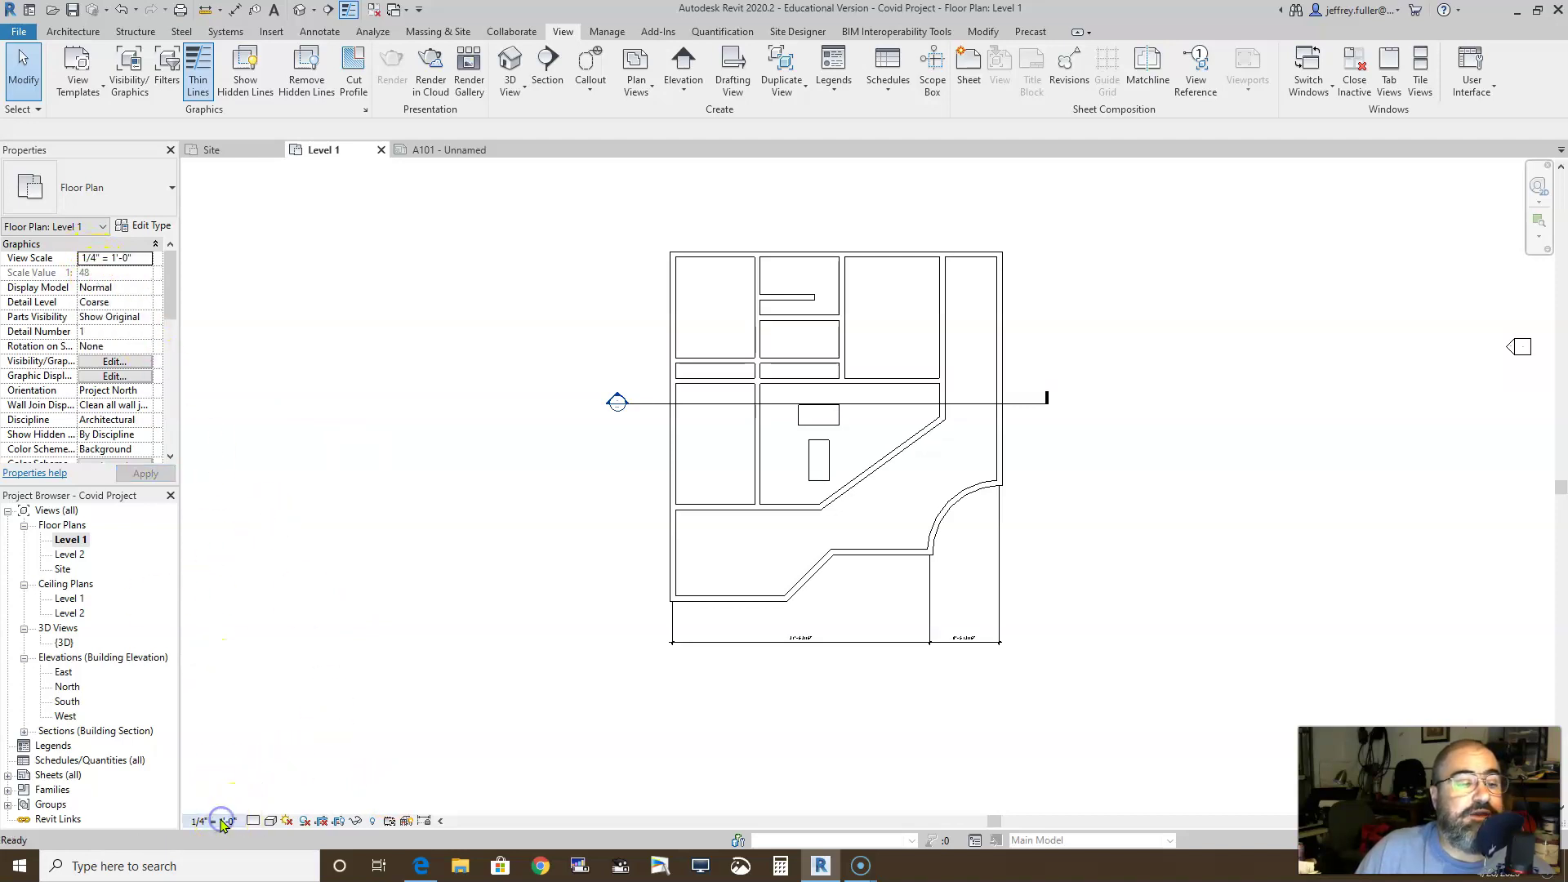
pyautogui.click(222, 821)
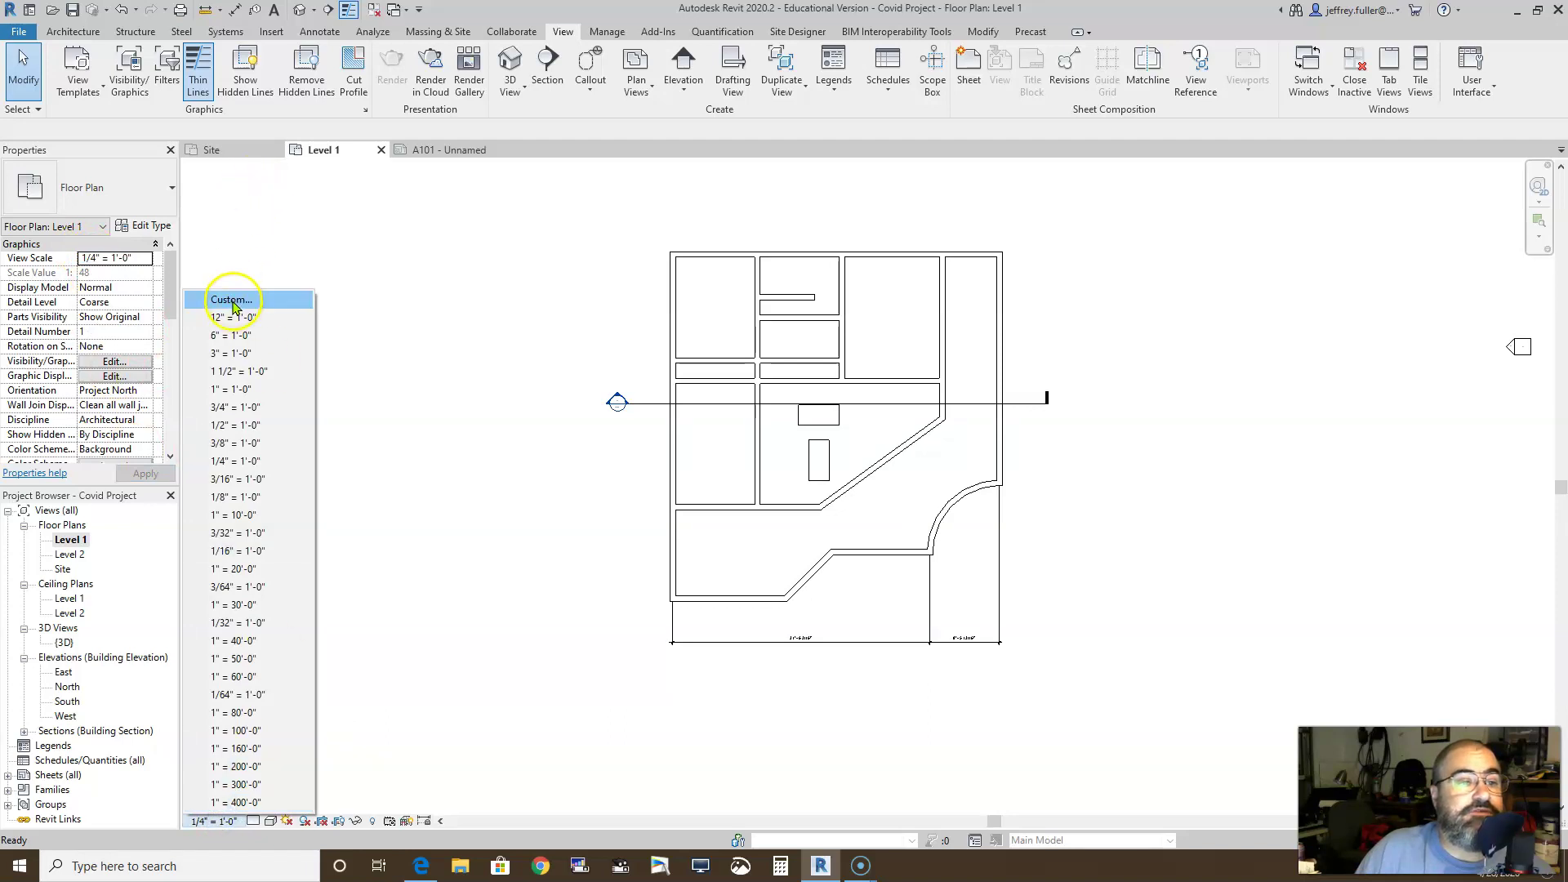
pyautogui.click(353, 287)
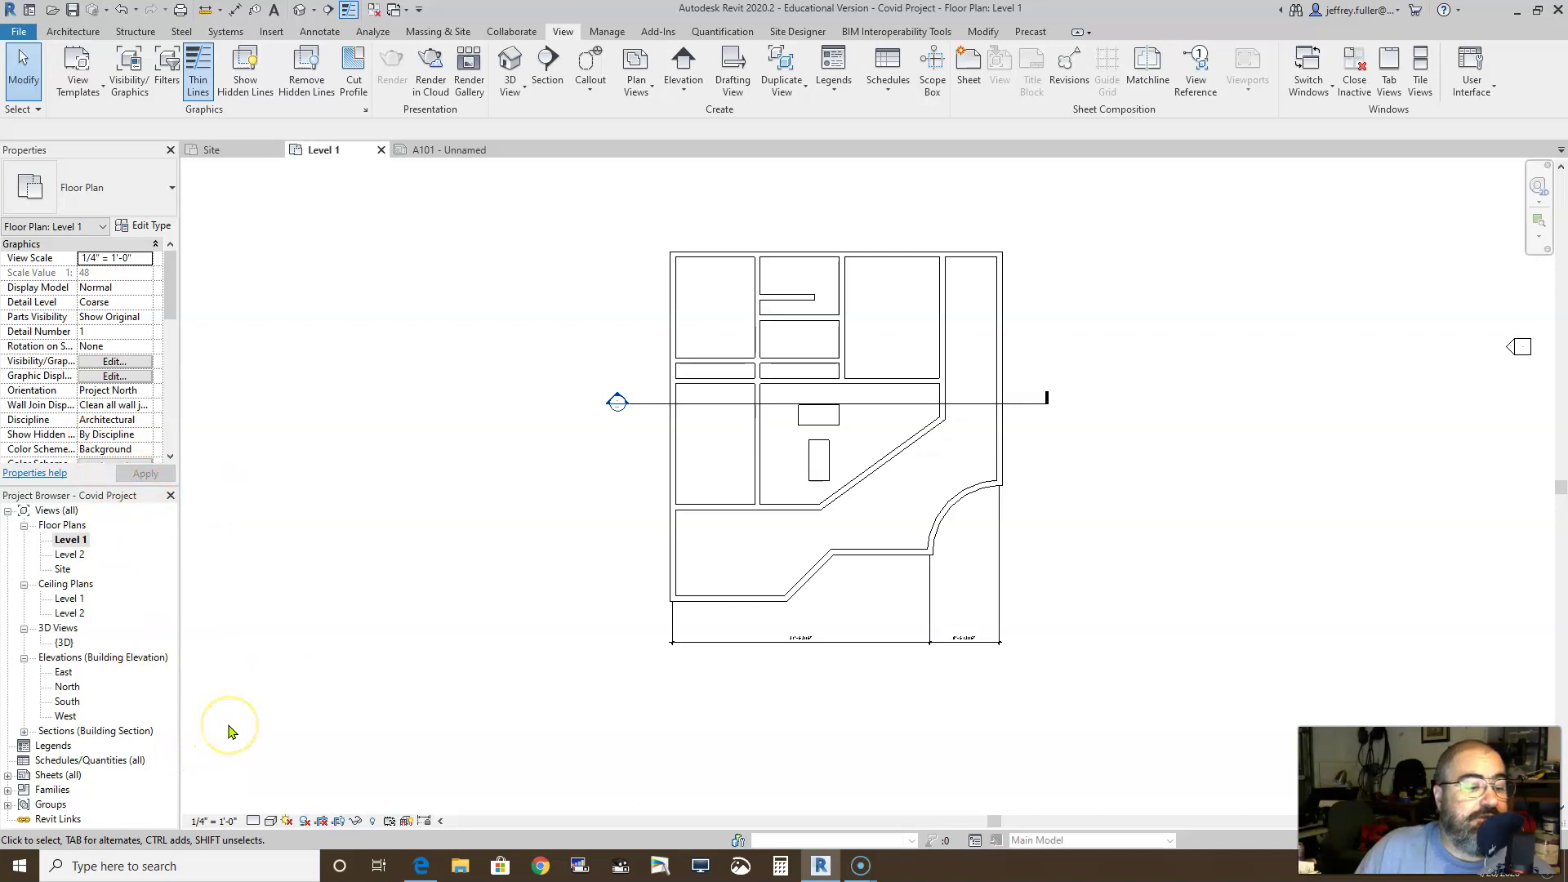
# Step: Expand the project's sheets and open sheet A101 - Unnamed, which holds the Level 1 floor plan
pyautogui.click(8, 775)
pyautogui.scroll(-1, 115, 772)
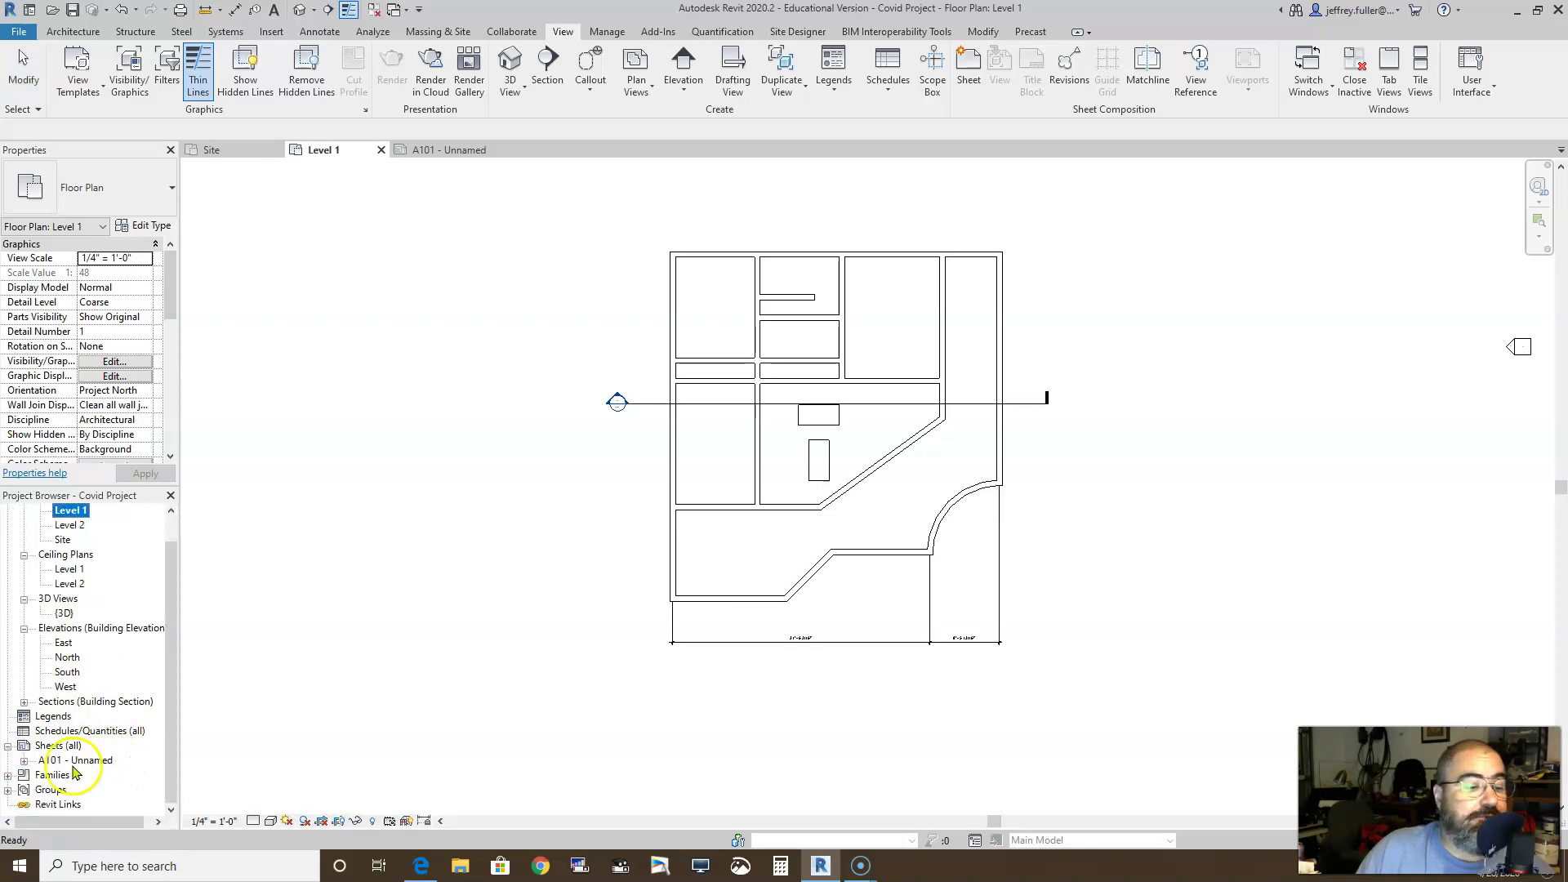
pyautogui.click(24, 761)
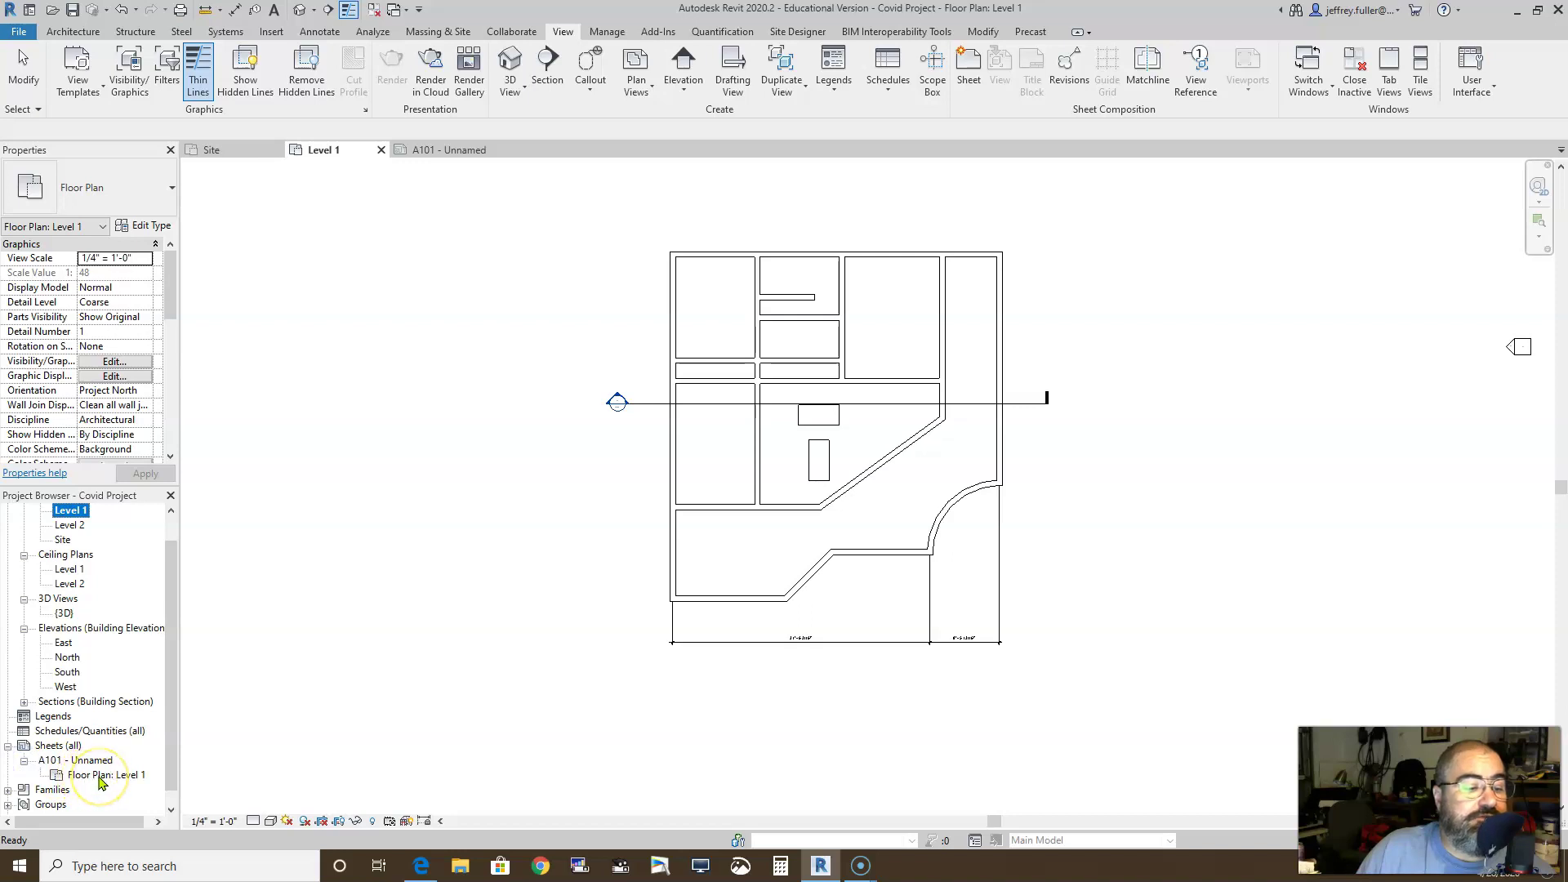
pyautogui.click(101, 775)
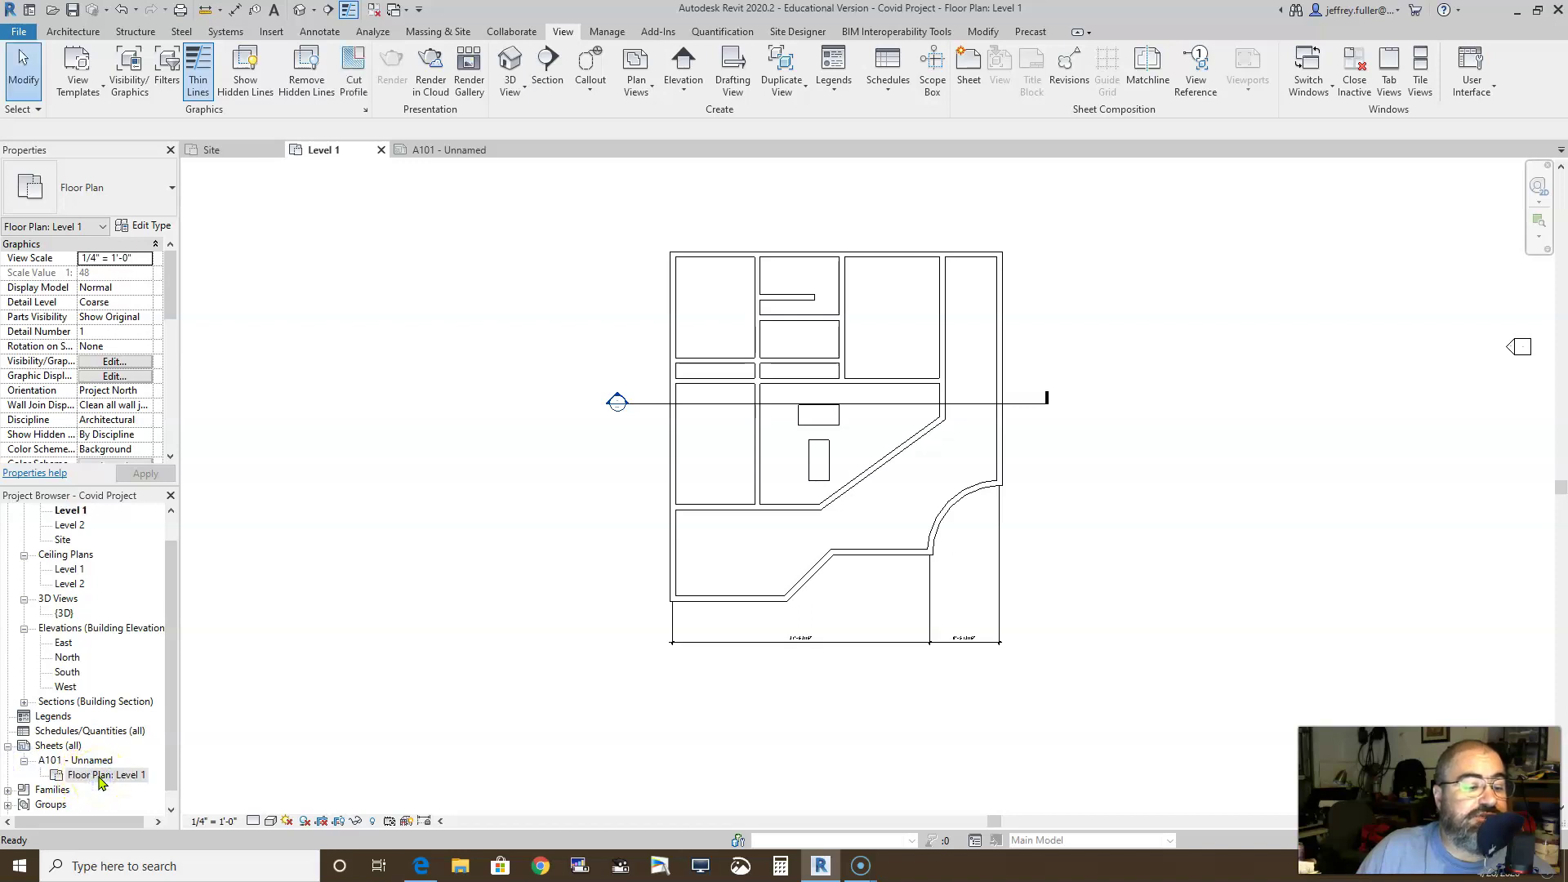
pyautogui.doubleClick(99, 778)
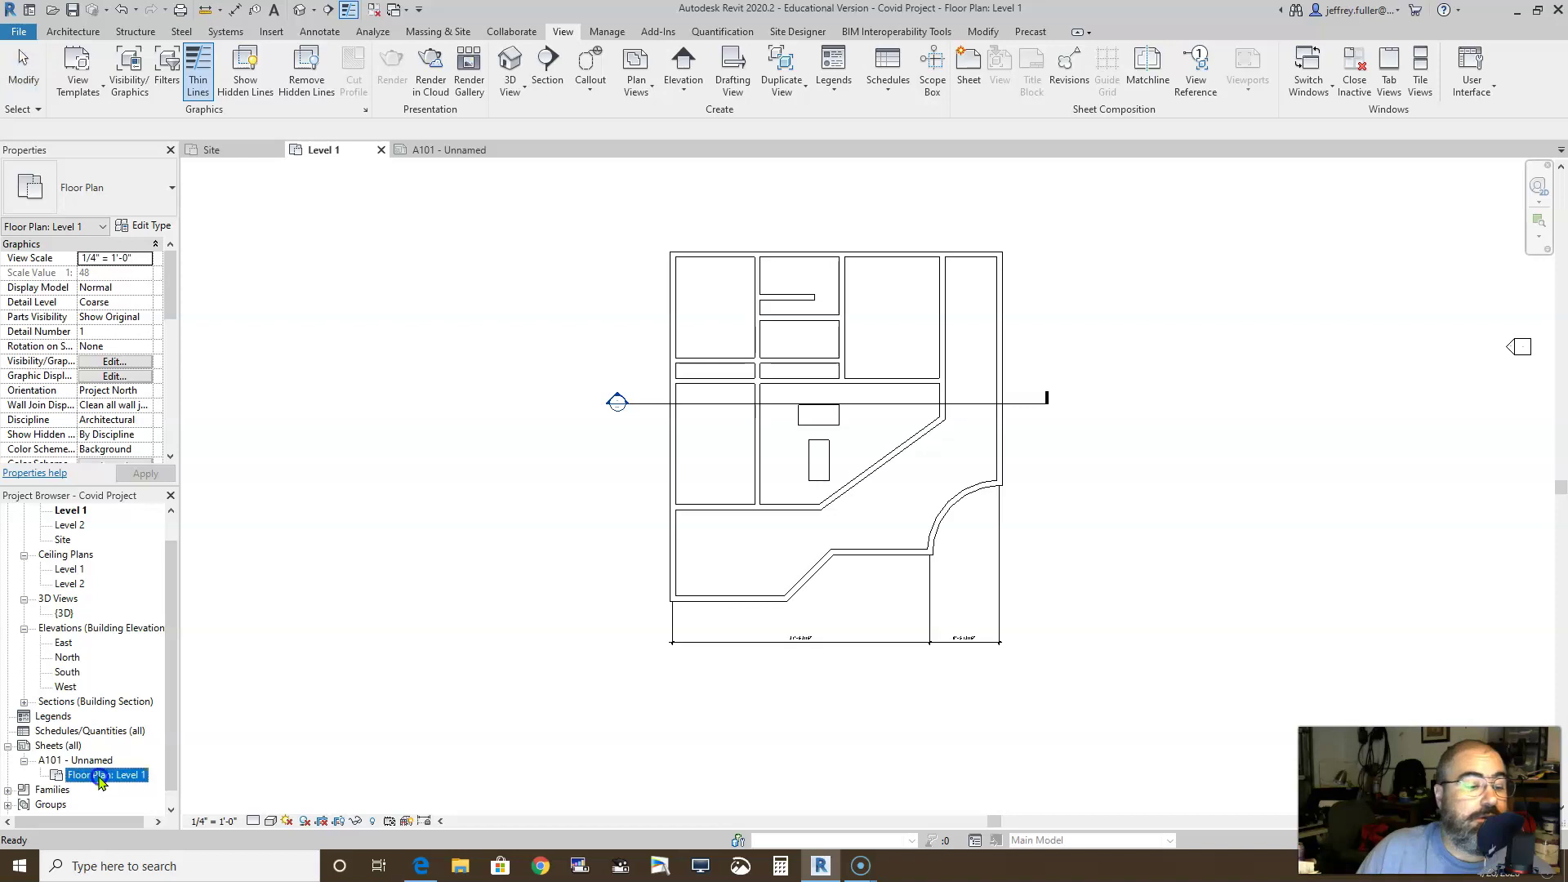
pyautogui.doubleClick(102, 763)
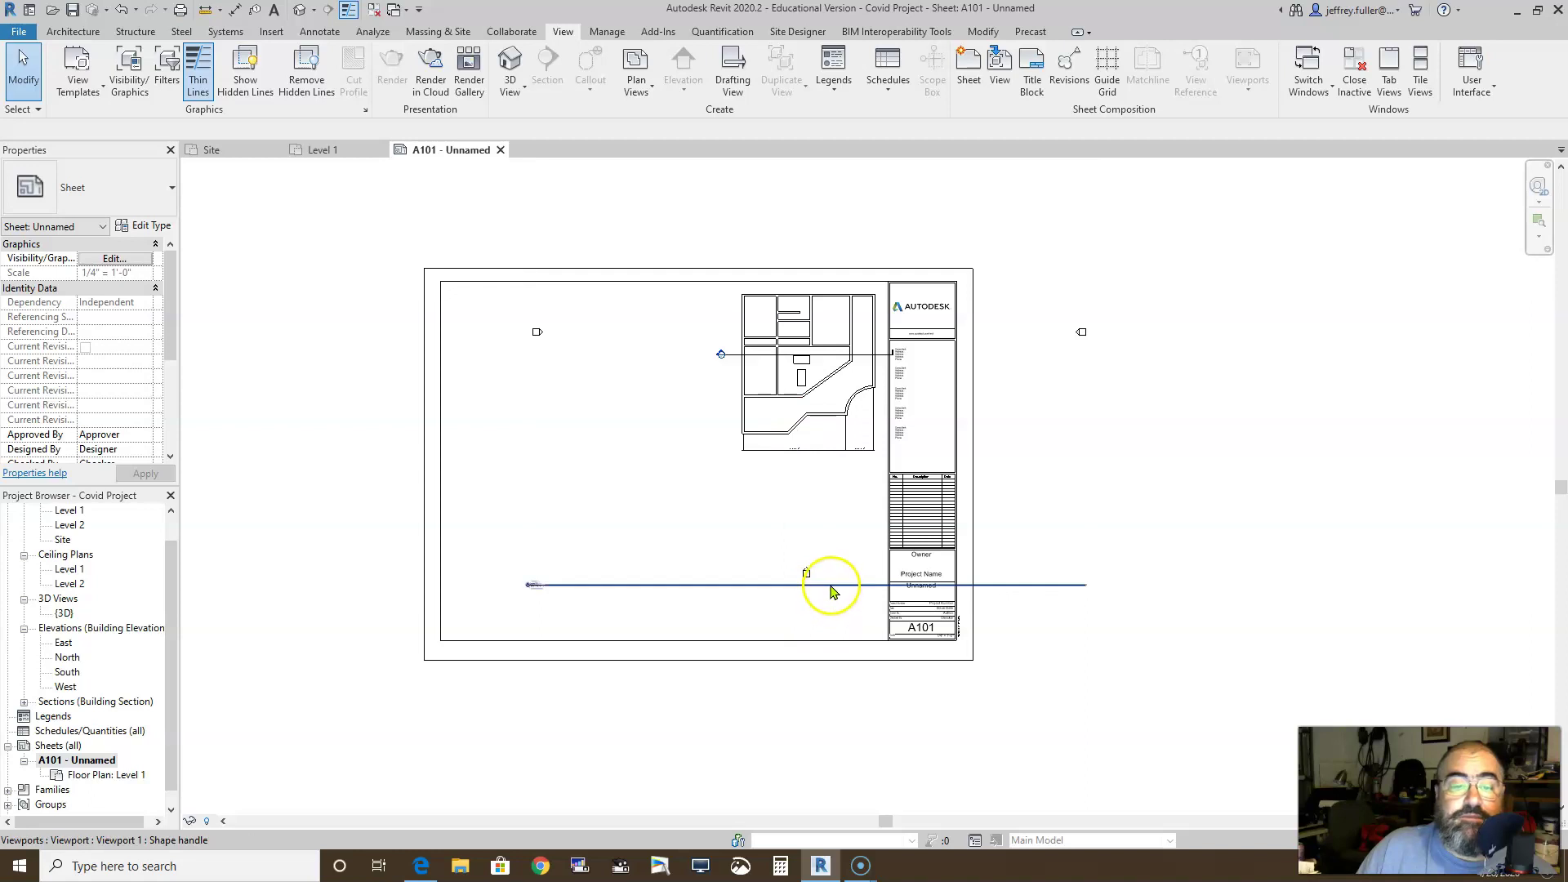
# Step: Move the Level 1 viewport so the floor plan sits near the middle of sheet A101's drawing area
pyautogui.moveTo(830, 537); pyautogui.dragTo(756, 610)
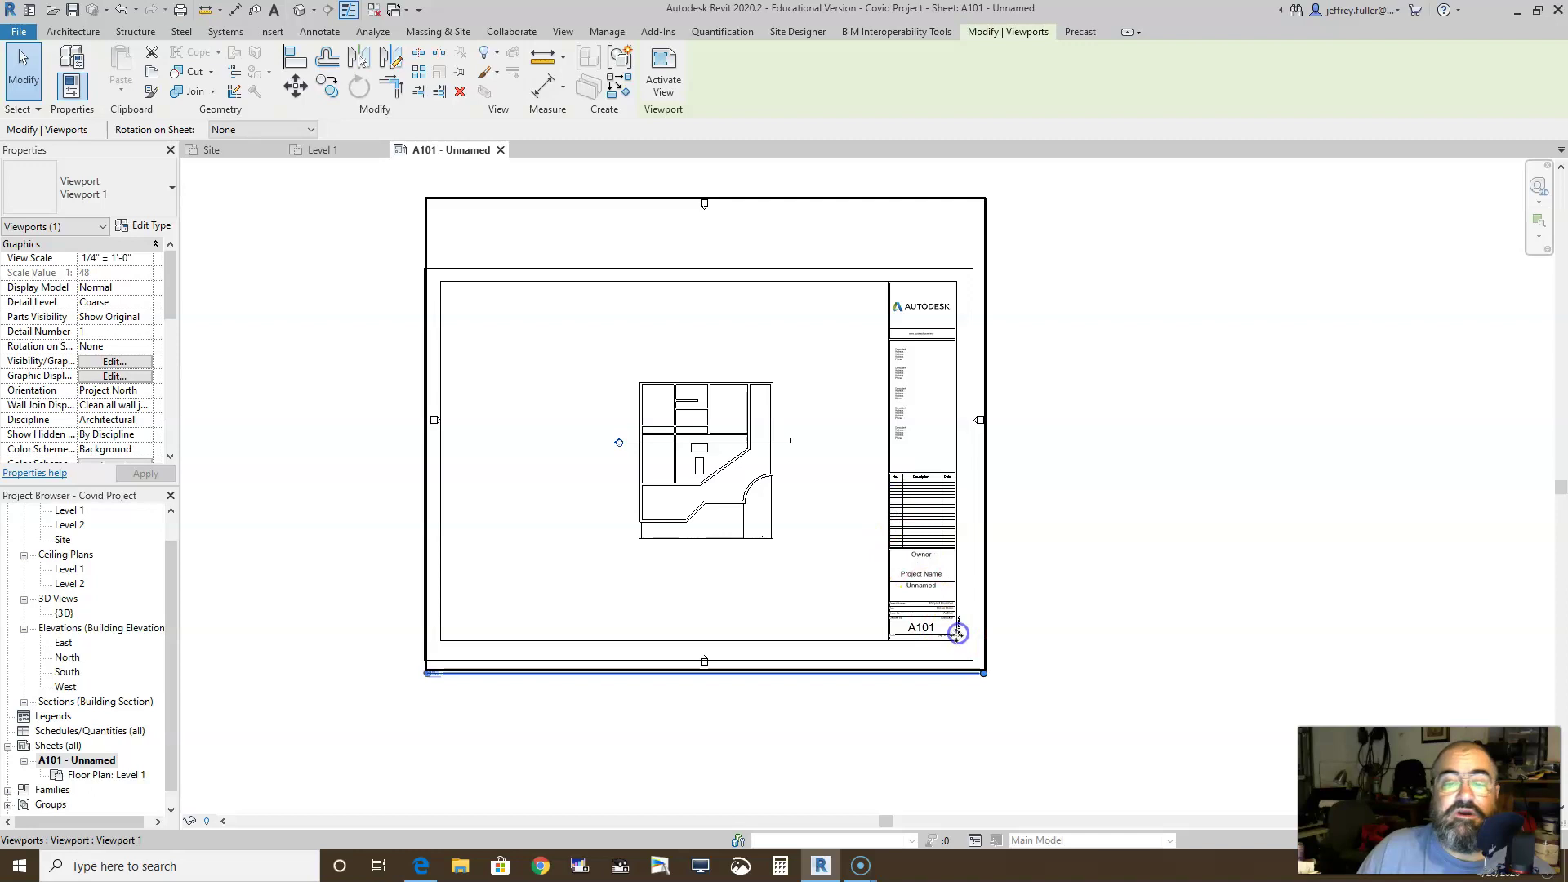
pyautogui.click(569, 581)
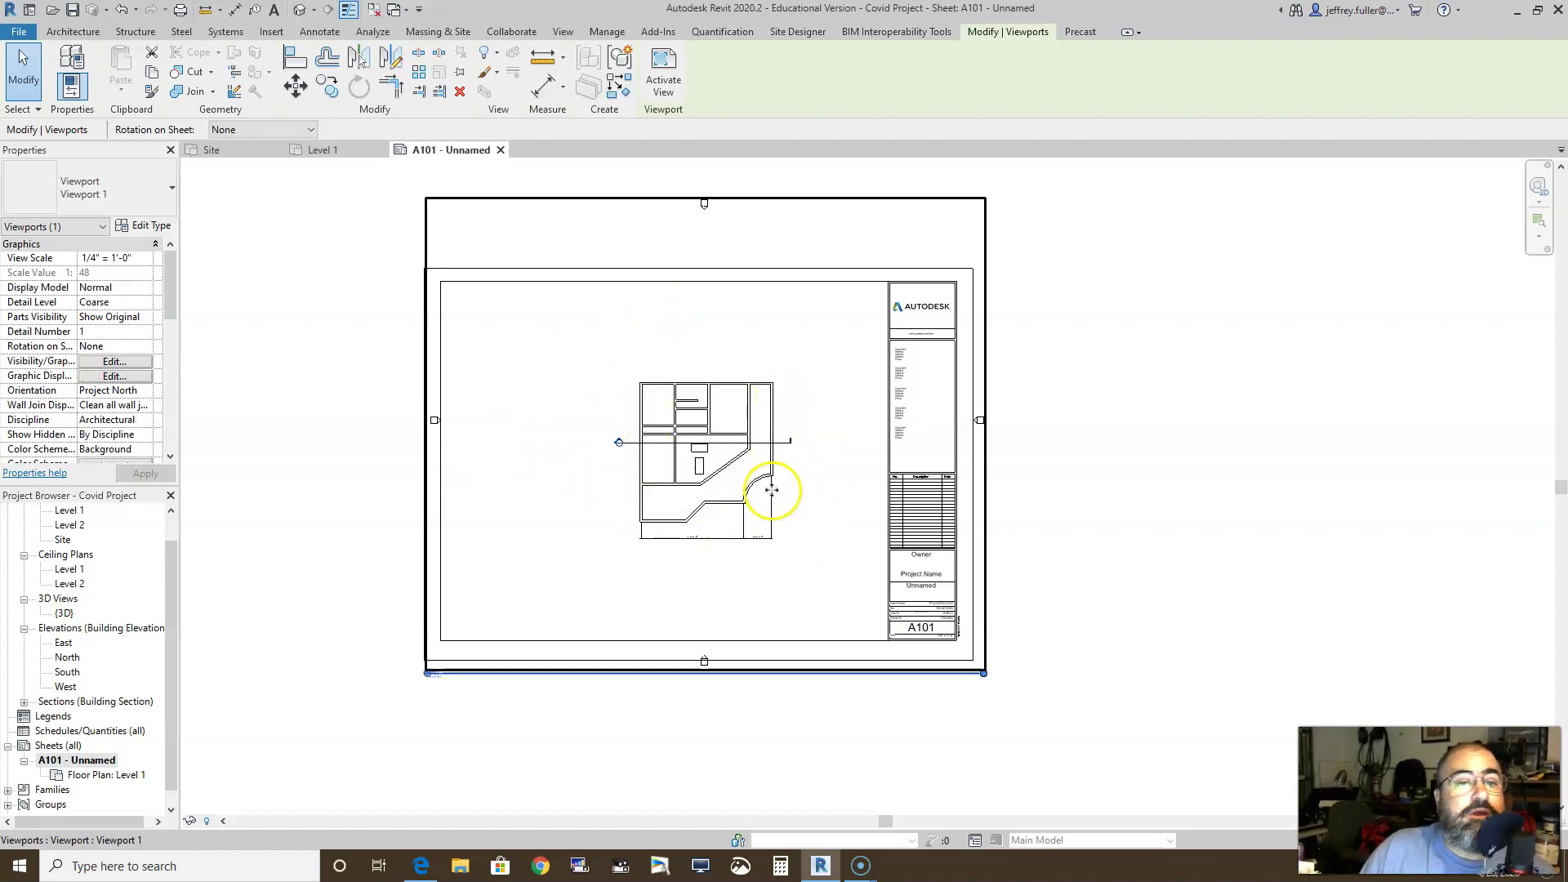
pyautogui.click(268, 356)
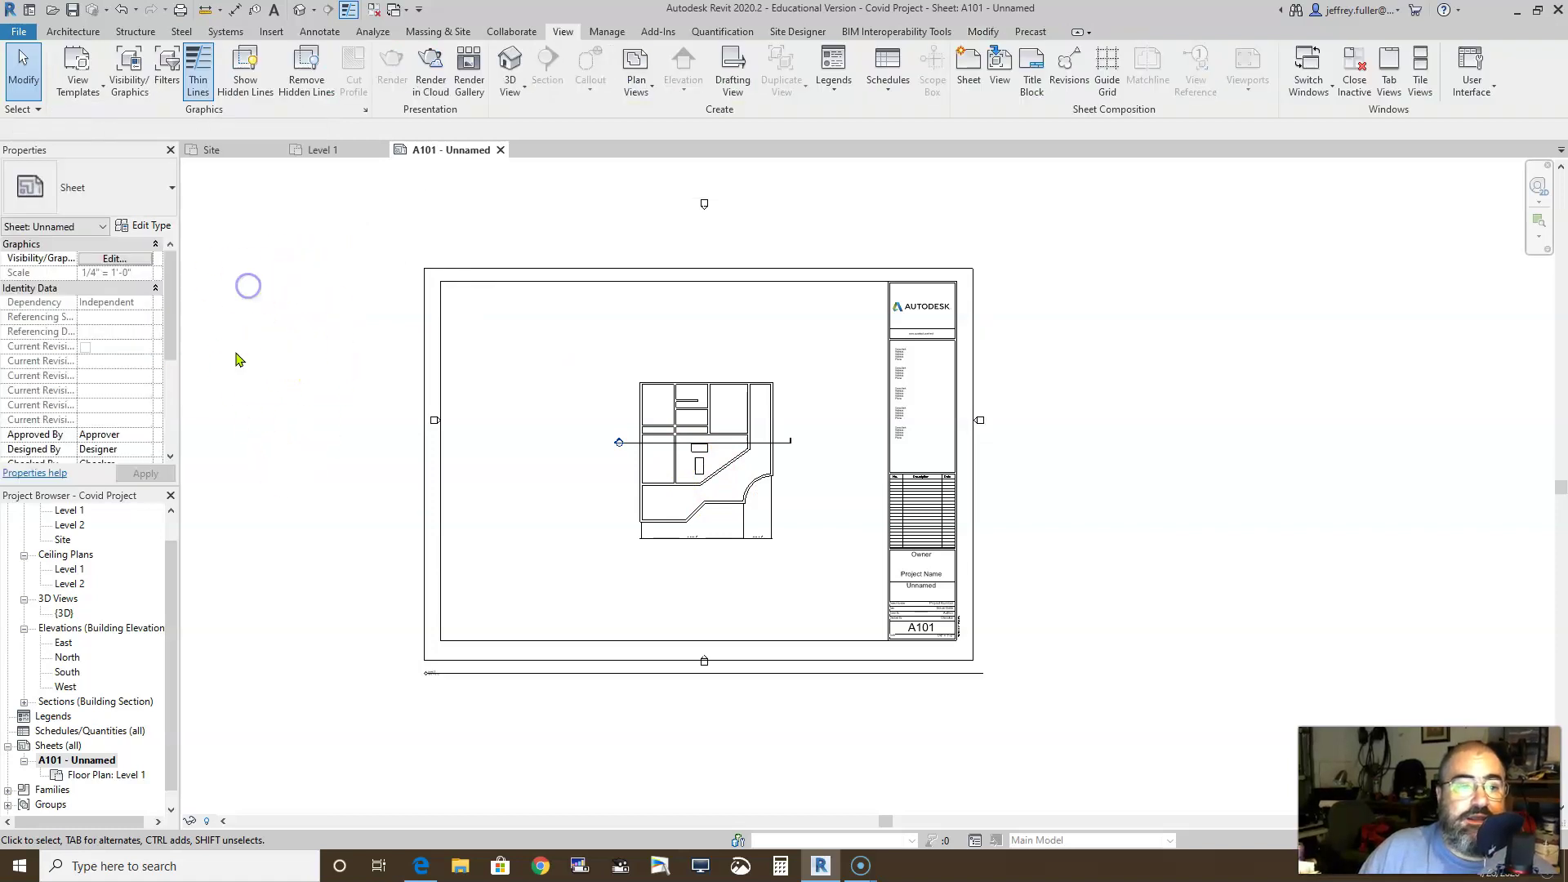
# Step: Activate the Level 1 viewport on sheet A101 and set its view scale to 1/8" = 1'-0"
pyautogui.doubleClick(764, 362)
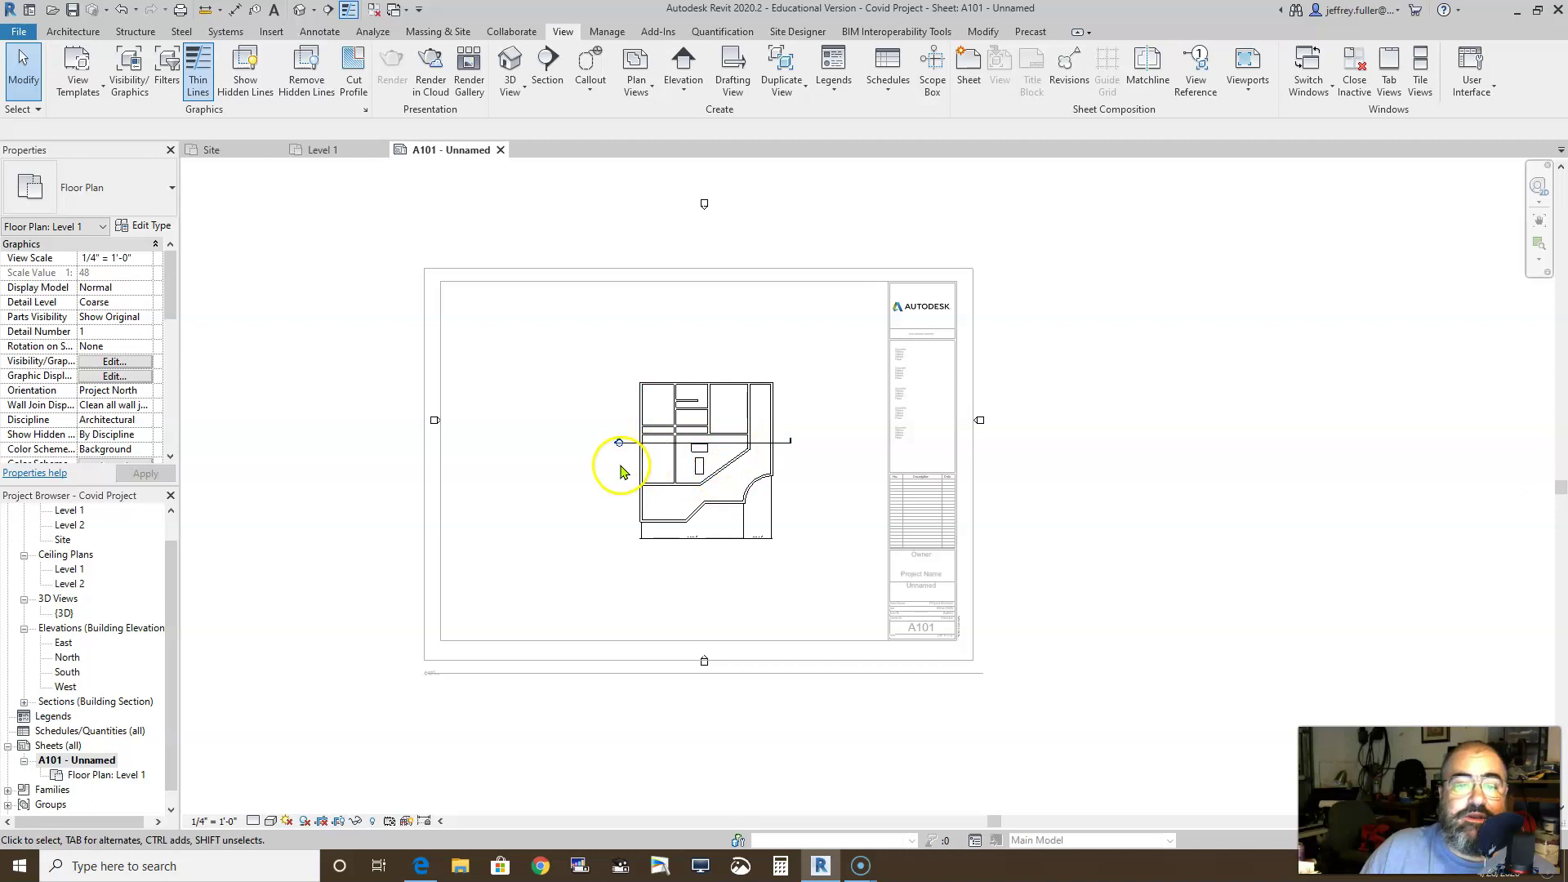
pyautogui.click(206, 821)
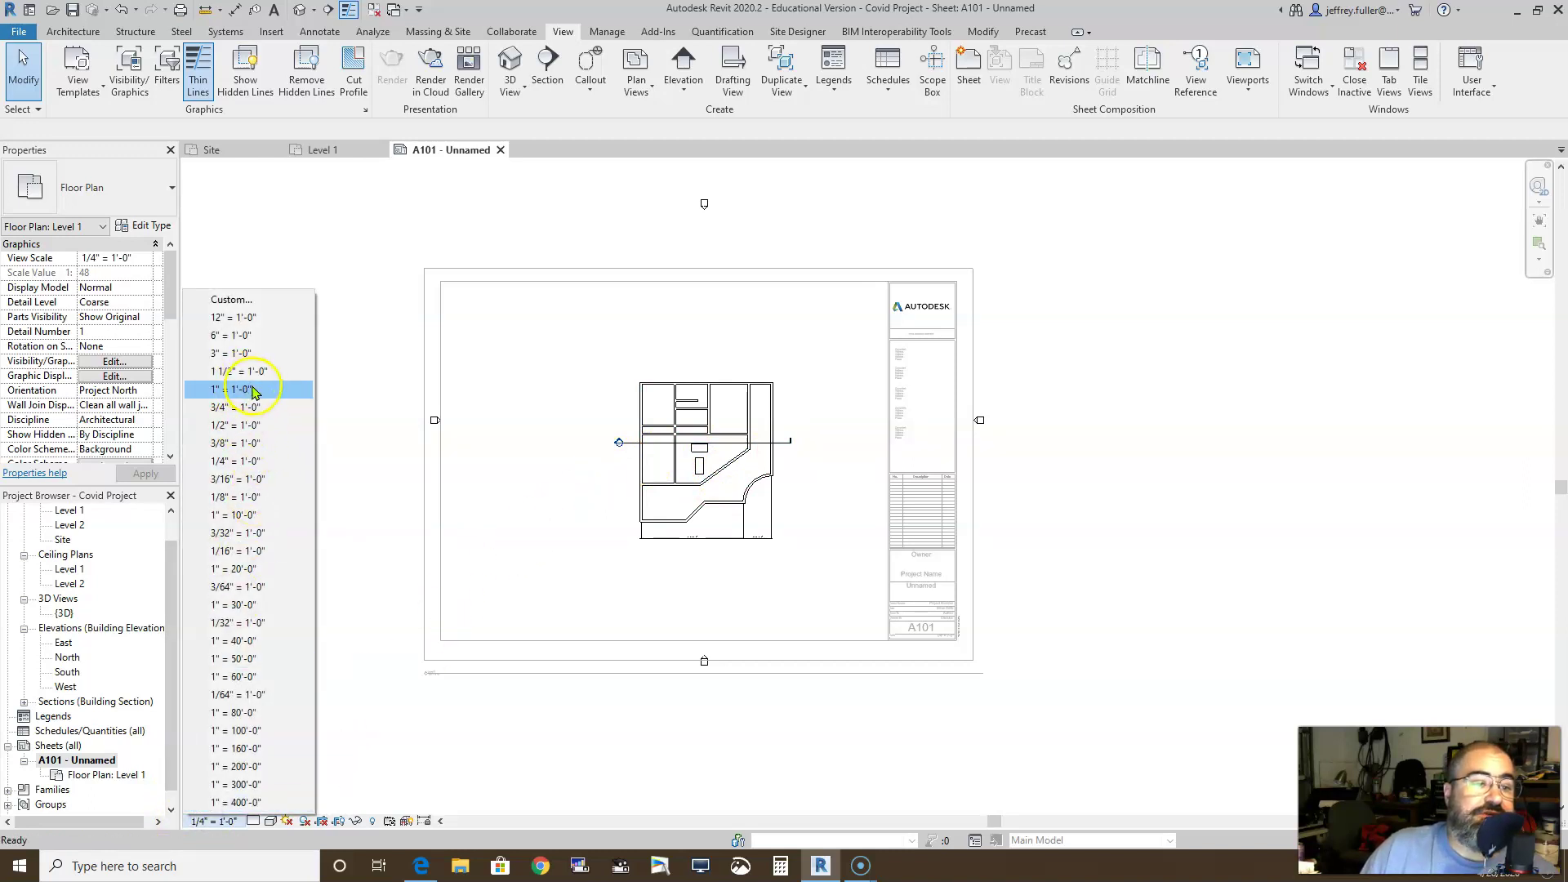
pyautogui.click(232, 498)
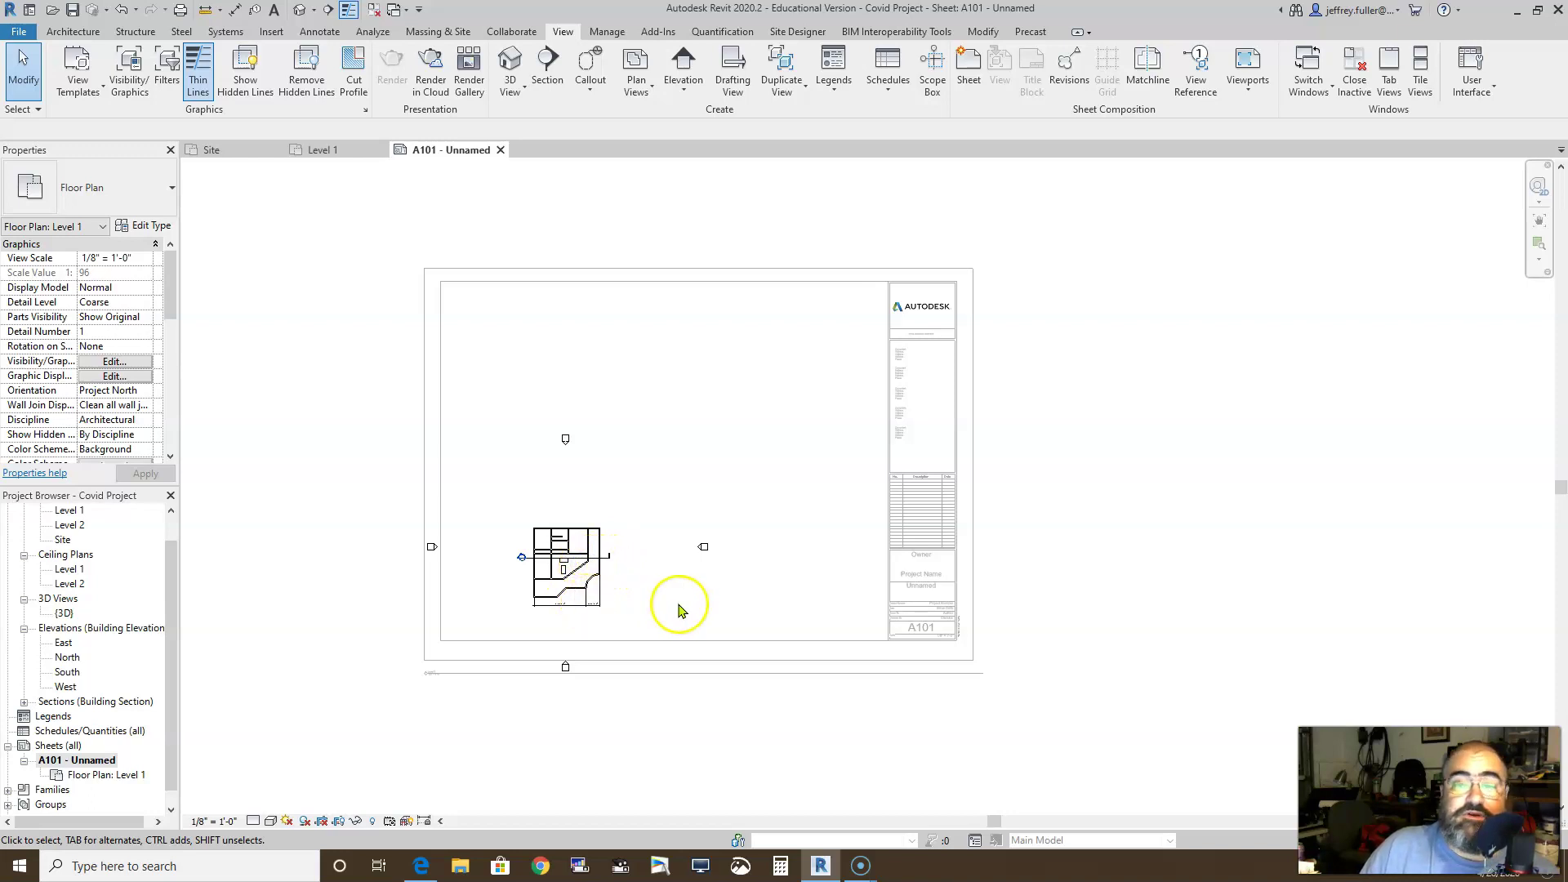
# Step: Set the Level 1 view scale to 1/2" = 1'-0" and move the deactivated viewport so the plan fits inside the sheet border
pyautogui.click(215, 822)
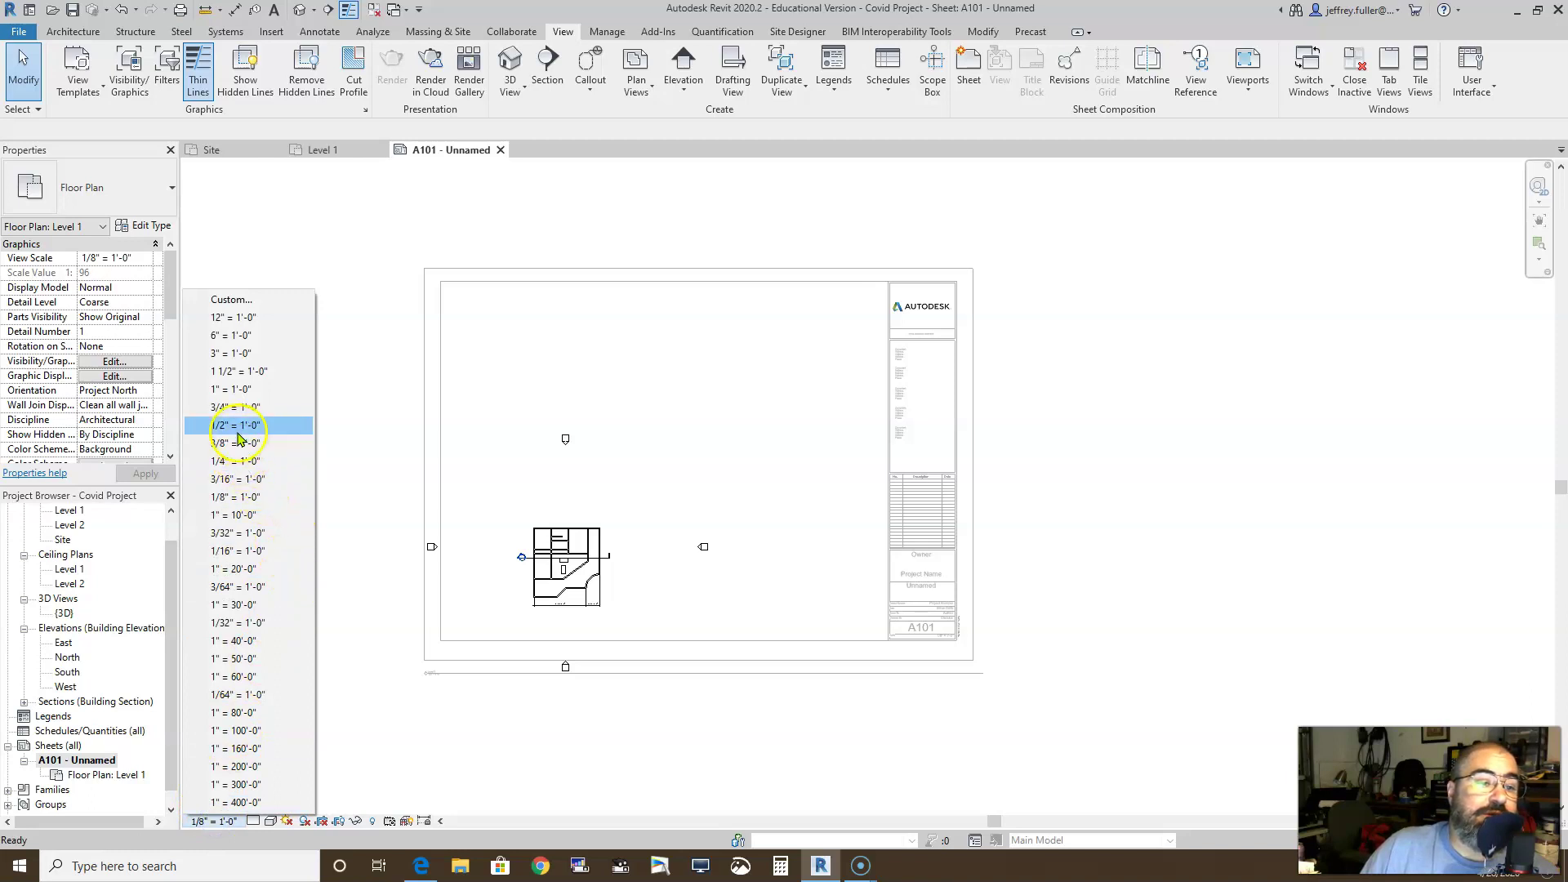
pyautogui.click(235, 425)
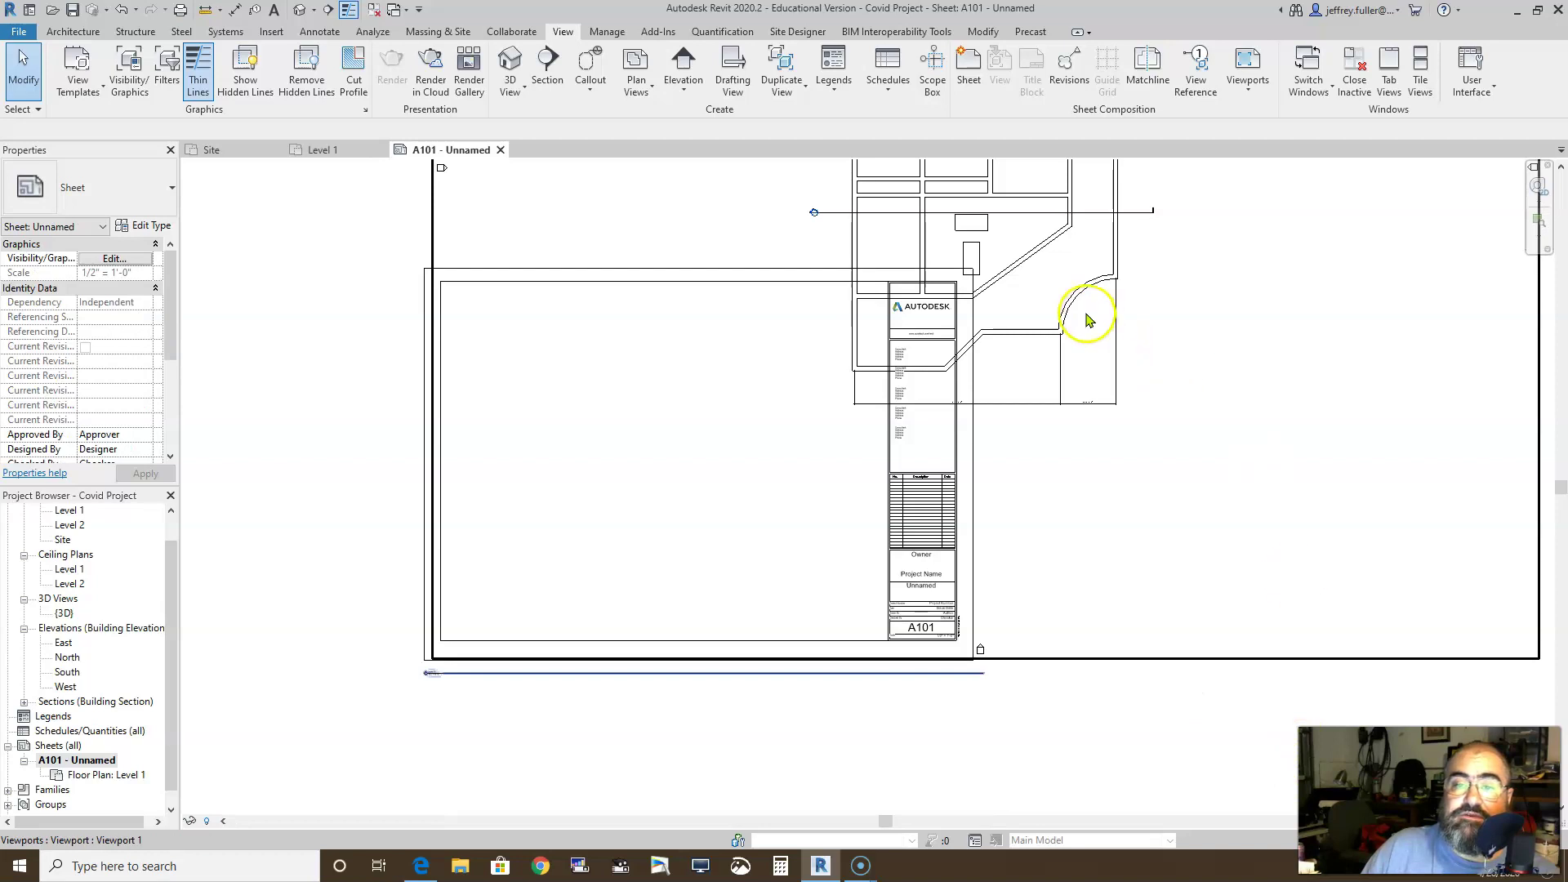
pyautogui.click(1086, 323)
pyautogui.moveTo(866, 484); pyautogui.dragTo(762, 519)
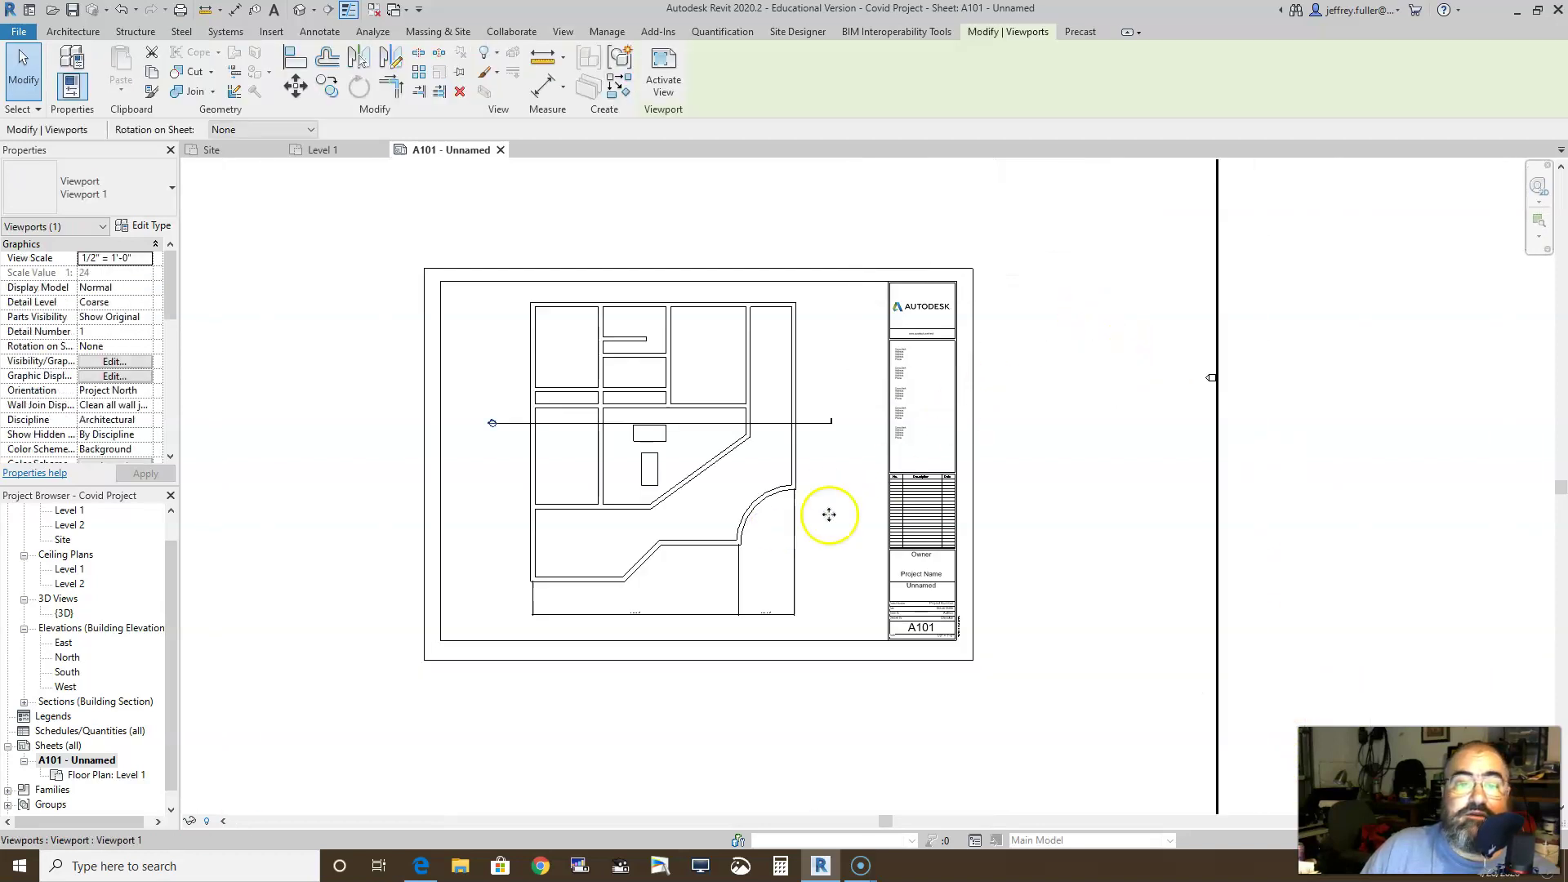
pyautogui.click(1241, 487)
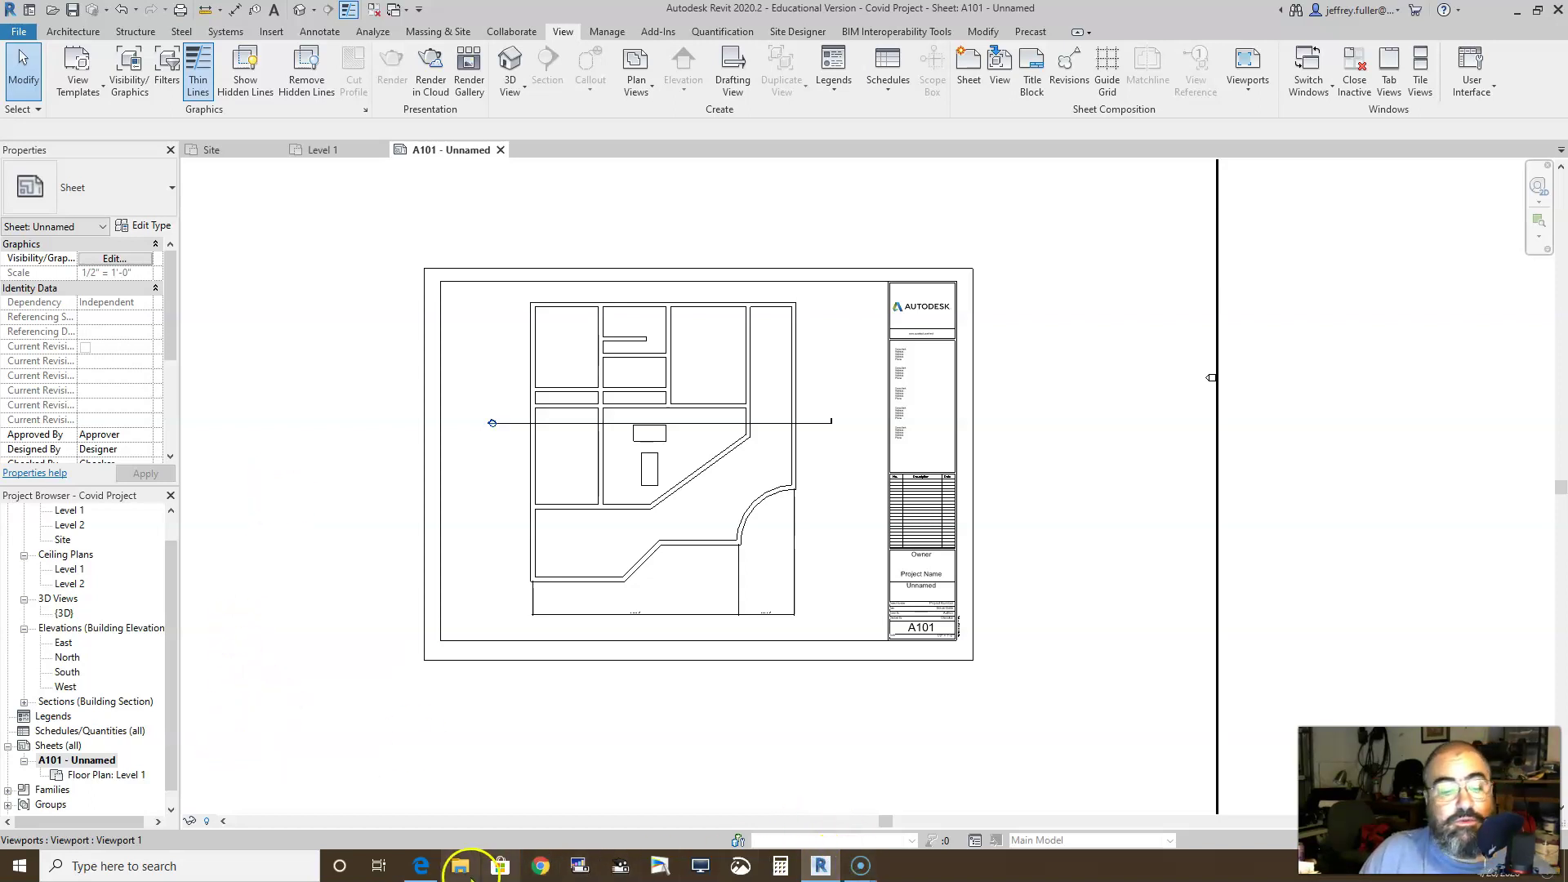
# Step: Switch to the exam objectives PDF in Microsoft Edge to consult the Managing Views skills
pyautogui.click(420, 866)
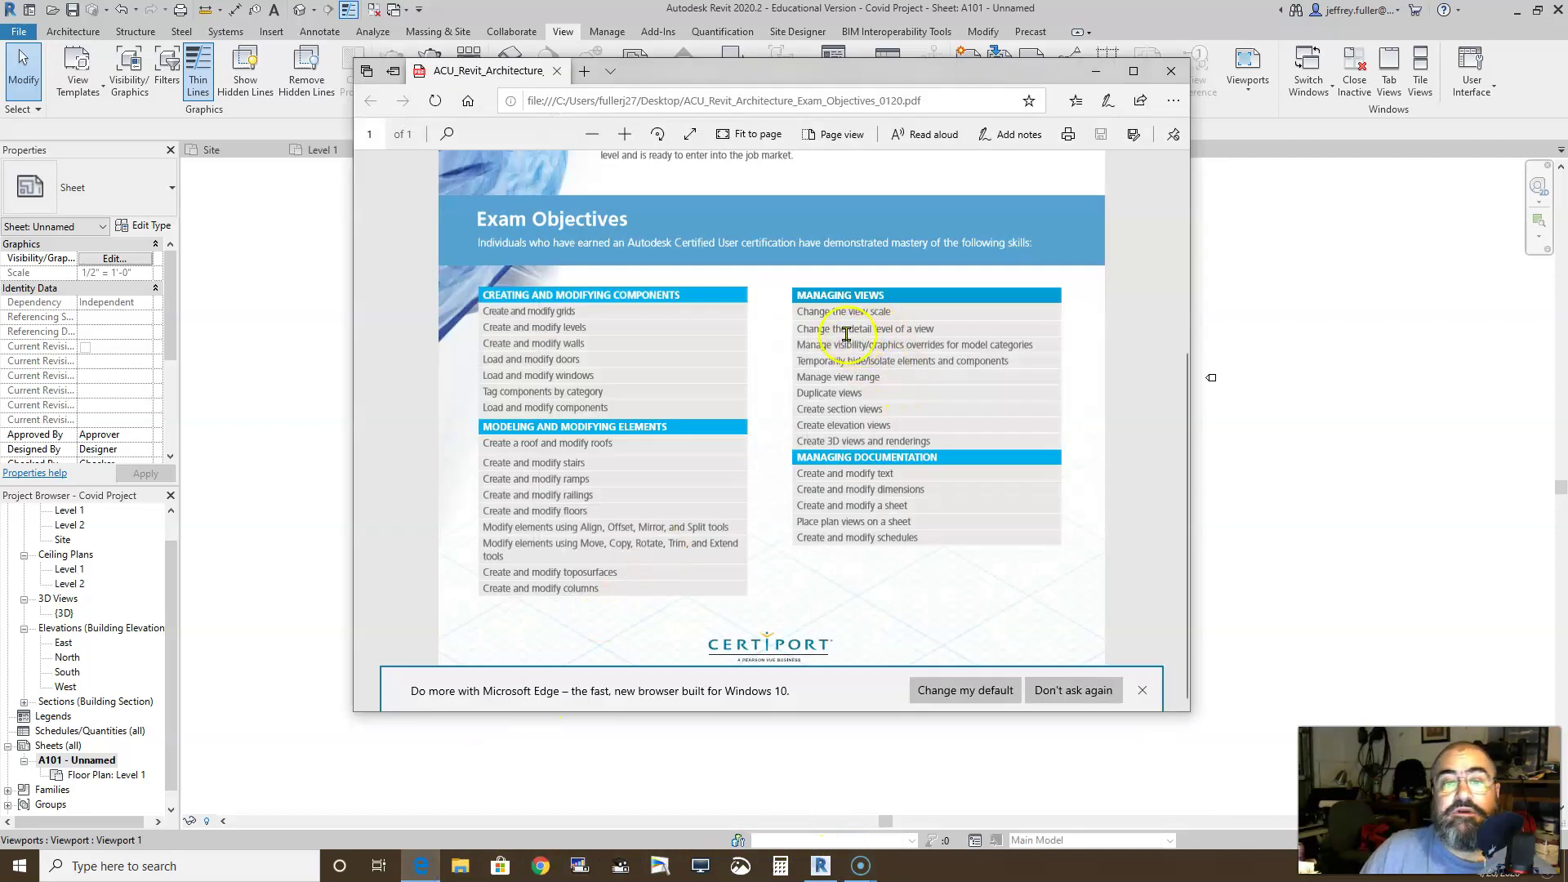